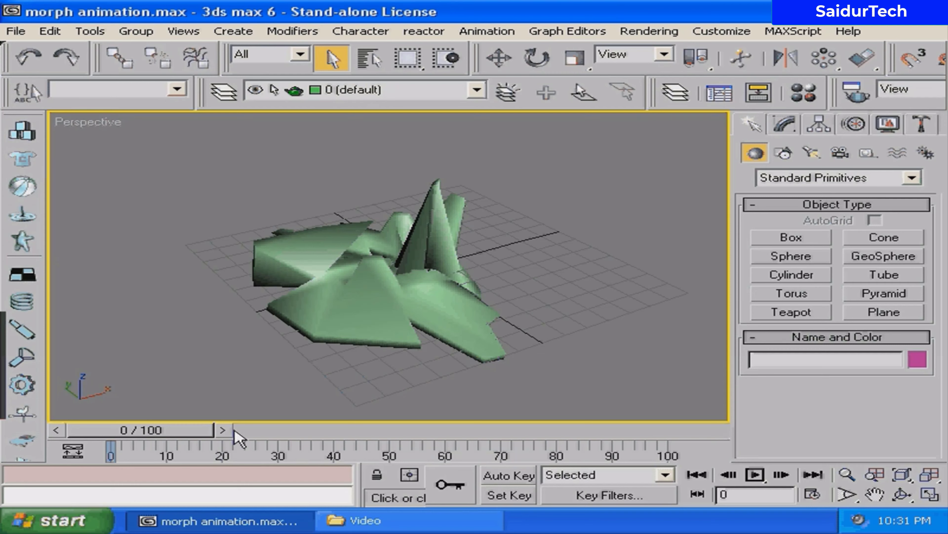
Step: Play and stop the existing morph animation, then rewind it to the start
{"action": "left_click_drag", "start_coordinate": [187, 438], "coordinate": [713, 431]}
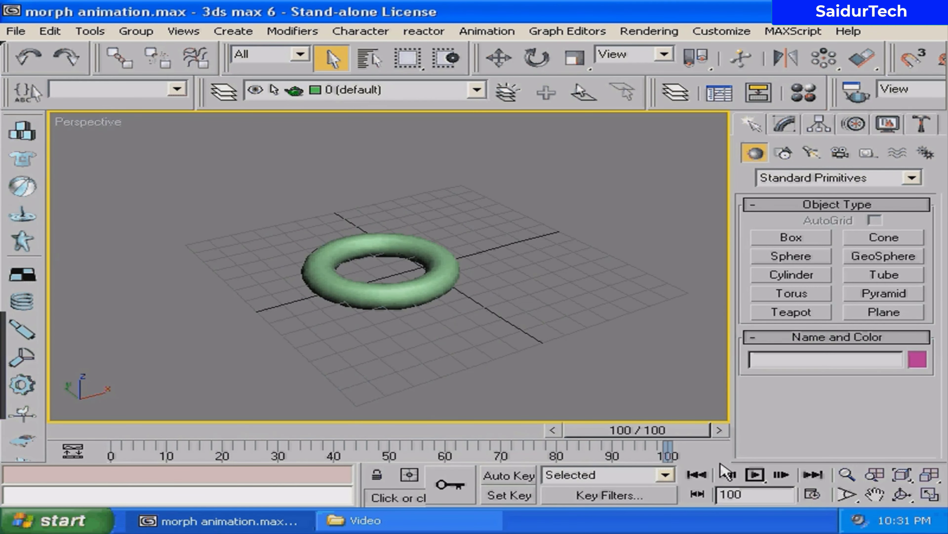
{"action": "left_click", "coordinate": [753, 475]}
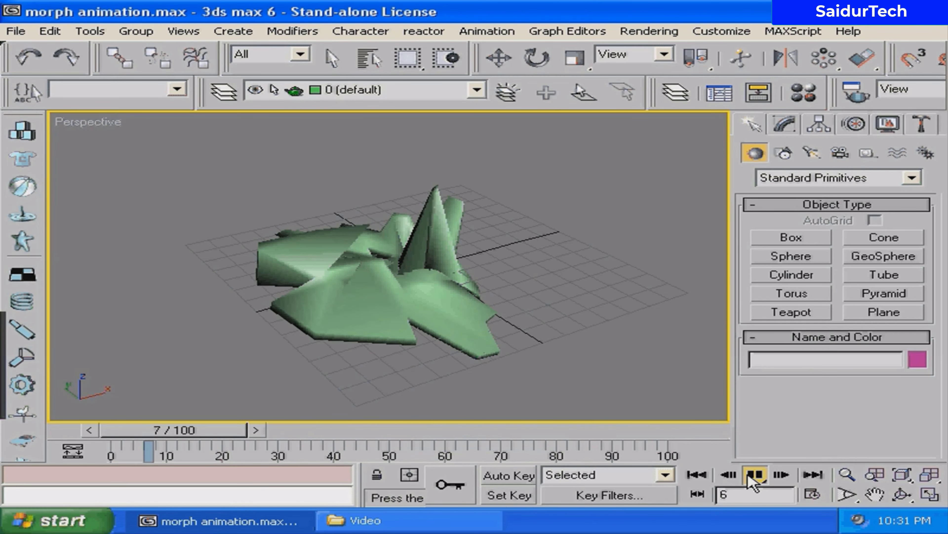
{"action": "left_click", "coordinate": [754, 475]}
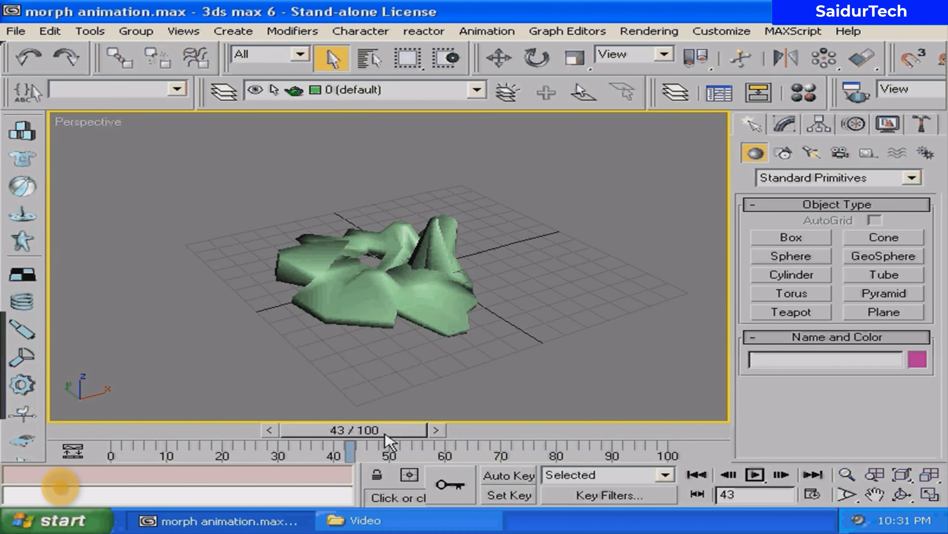
{"action": "left_click_drag", "start_coordinate": [357, 430], "coordinate": [170, 435]}
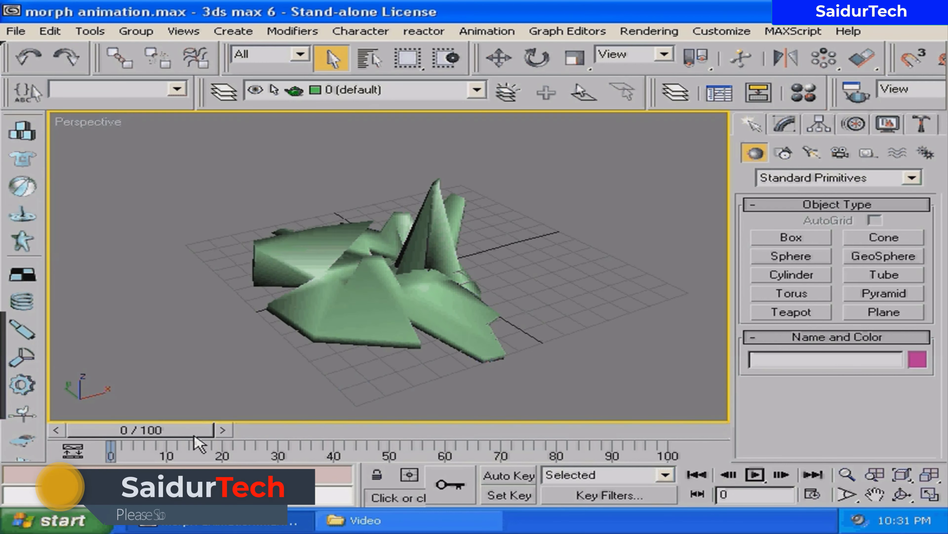
Step: Orbit around the spiky morph object and scrub back to frame 0
{"action": "left_click", "coordinate": [904, 495]}
{"action": "mouse_move", "coordinate": [380, 287]}
{"action": "left_mouse_down"}
{"action": "mouse_move", "coordinate": [190, 350]}
{"action": "mouse_move", "coordinate": [491, 266]}
{"action": "mouse_move", "coordinate": [429, 282]}
{"action": "mouse_move", "coordinate": [566, 285]}
{"action": "left_mouse_up"}
{"action": "mouse_move", "coordinate": [485, 291]}
{"action": "left_mouse_down"}
{"action": "mouse_move", "coordinate": [338, 381]}
{"action": "mouse_move", "coordinate": [176, 328]}
{"action": "mouse_move", "coordinate": [62, 320]}
{"action": "mouse_move", "coordinate": [370, 335]}
{"action": "mouse_move", "coordinate": [397, 322]}
{"action": "left_mouse_up"}
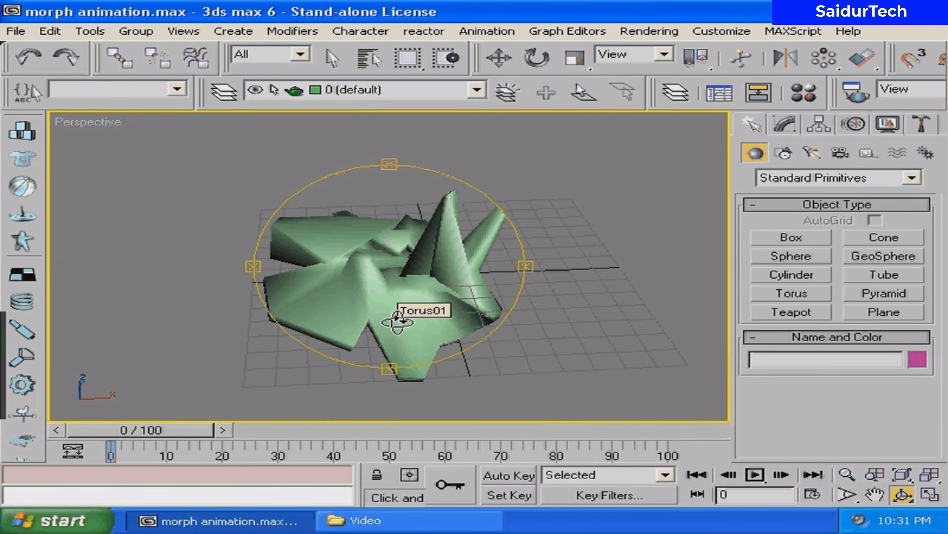
{"action": "mouse_move", "coordinate": [403, 297]}
{"action": "left_mouse_down"}
{"action": "mouse_move", "coordinate": [333, 303]}
{"action": "mouse_move", "coordinate": [415, 297]}
{"action": "left_mouse_up"}
{"action": "right_click", "coordinate": [415, 296]}
{"action": "left_click_drag", "start_coordinate": [138, 430], "coordinate": [63, 444]}
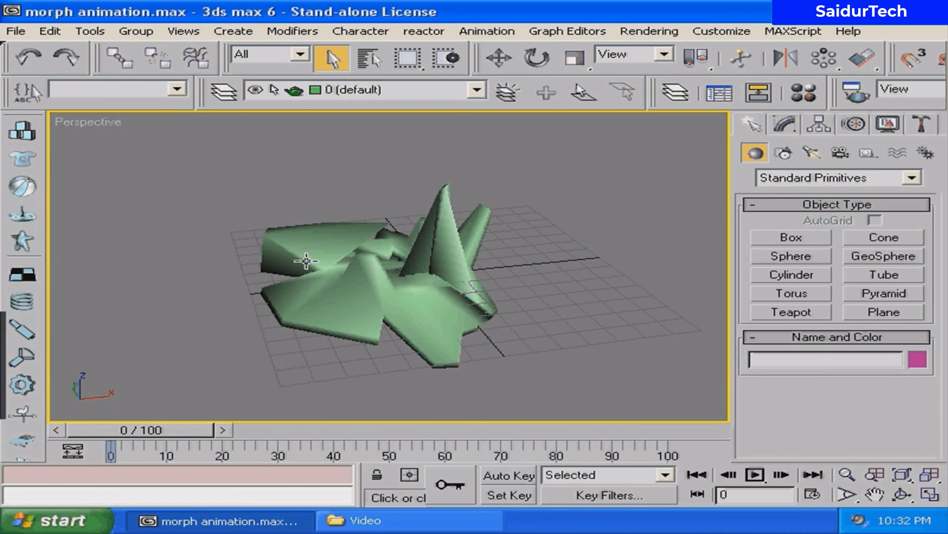
Step: Reset 3ds max to an empty untitled scene
{"action": "left_click", "coordinate": [15, 32]}
{"action": "left_click", "coordinate": [14, 62]}
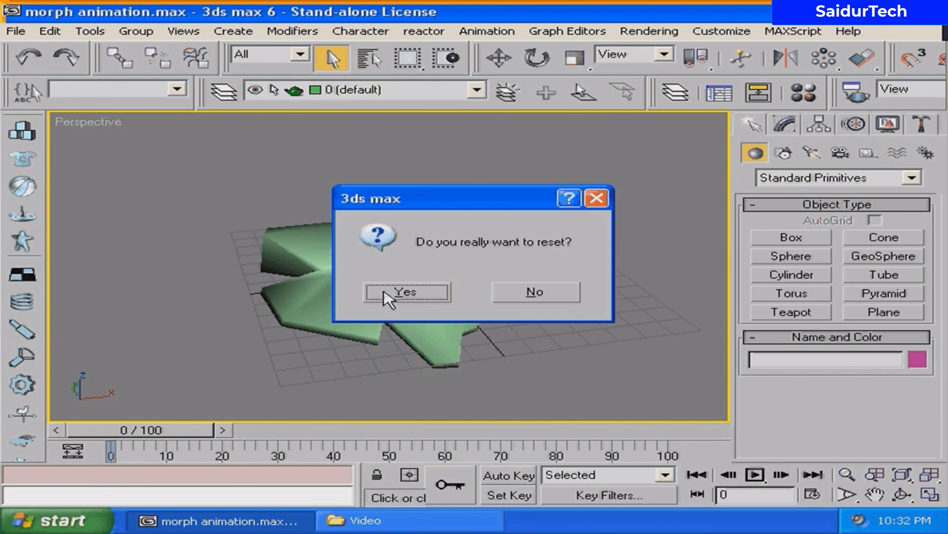
{"action": "left_click", "coordinate": [385, 299]}
Step: Draw Torus01 centred on the grid origin in the Top viewport
{"action": "left_click", "coordinate": [280, 216]}
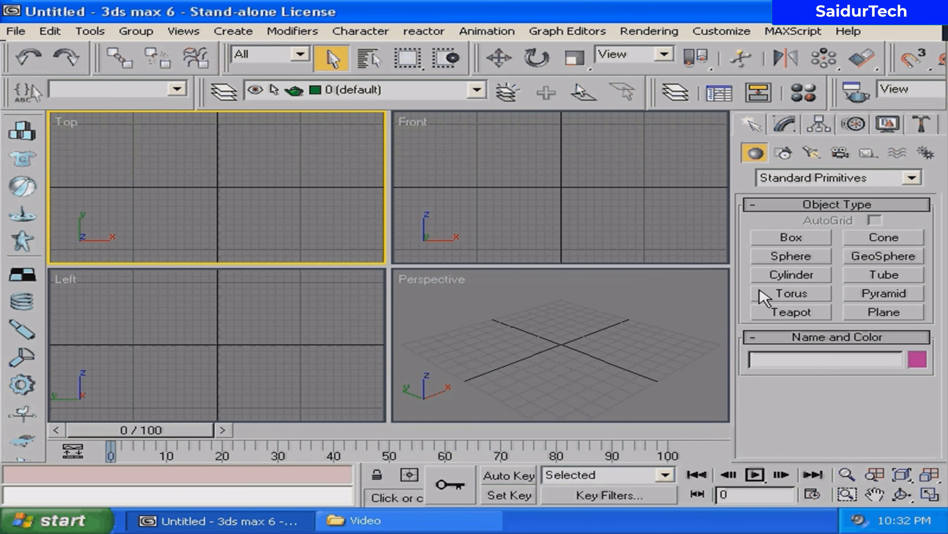
{"action": "left_click", "coordinate": [799, 295]}
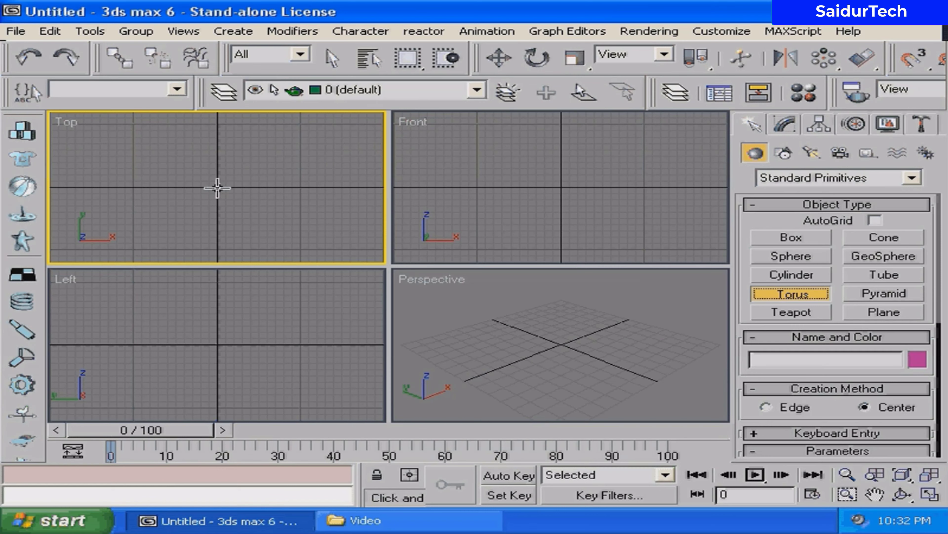
{"action": "mouse_move", "coordinate": [217, 188]}
{"action": "left_mouse_down"}
{"action": "mouse_move", "coordinate": [258, 189]}
{"action": "mouse_move", "coordinate": [245, 188]}
{"action": "left_mouse_up"}
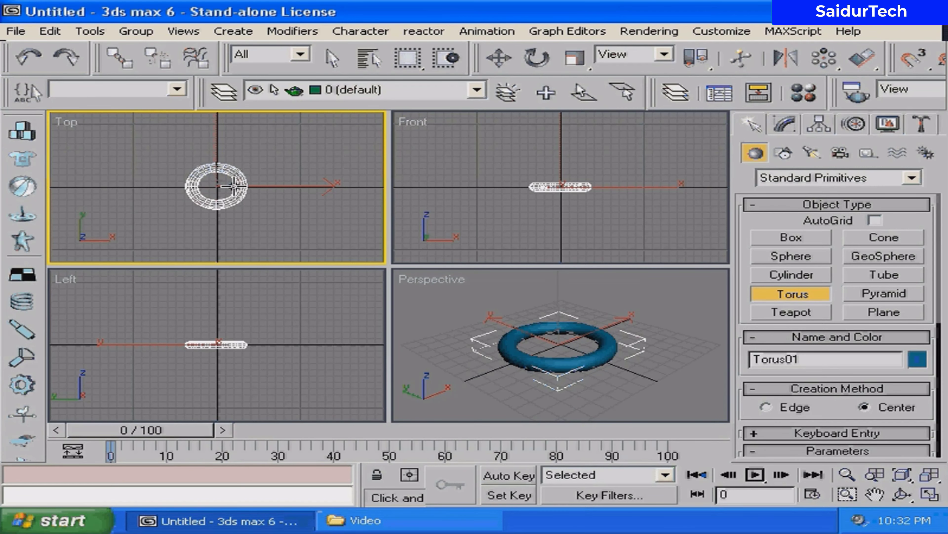
Step: Move the torus left of the origin and Shift-clone a copy, Torus02, to its right
{"action": "right_click", "coordinate": [265, 167]}
{"action": "left_click", "coordinate": [288, 180]}
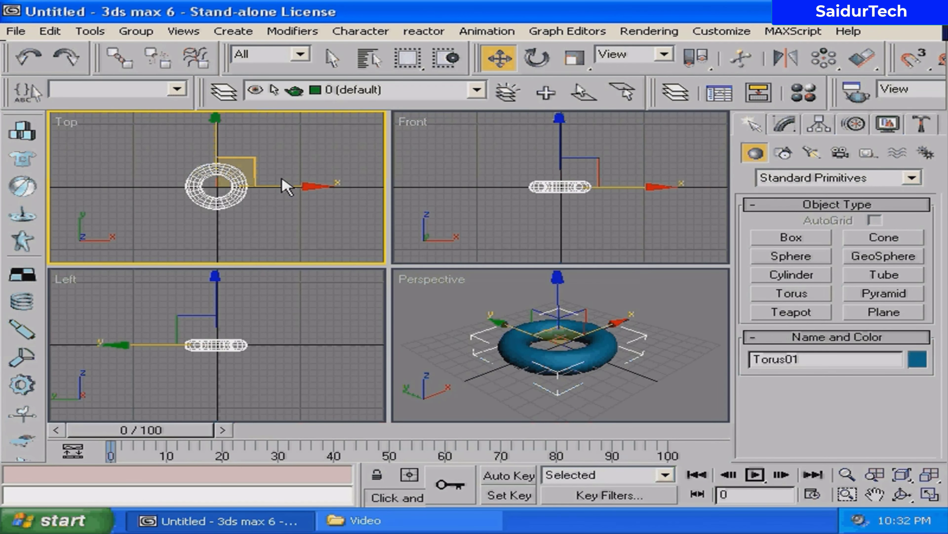
{"action": "left_click_drag", "start_coordinate": [276, 186], "coordinate": [245, 190]}
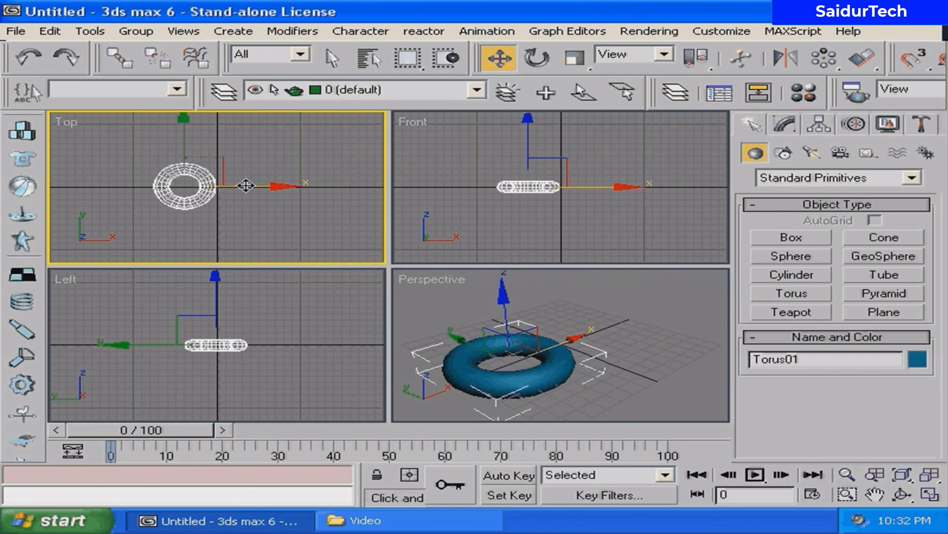
{"action": "left_click_drag", "start_coordinate": [246, 191], "coordinate": [334, 183], "text": "shift"}
{"action": "left_click", "coordinate": [394, 332]}
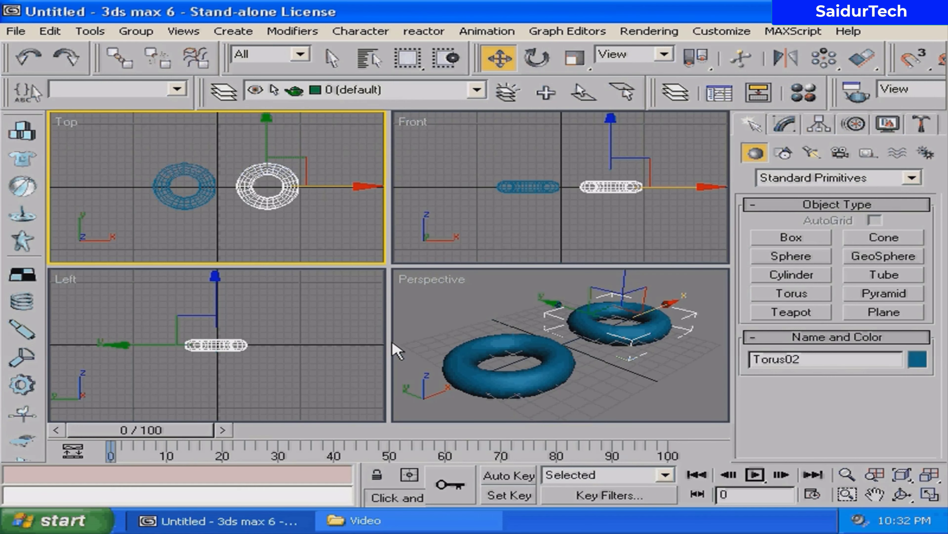
Step: Maximize the Perspective view in wireframe, orbit it, and select Torus01
{"action": "right_click", "coordinate": [397, 351]}
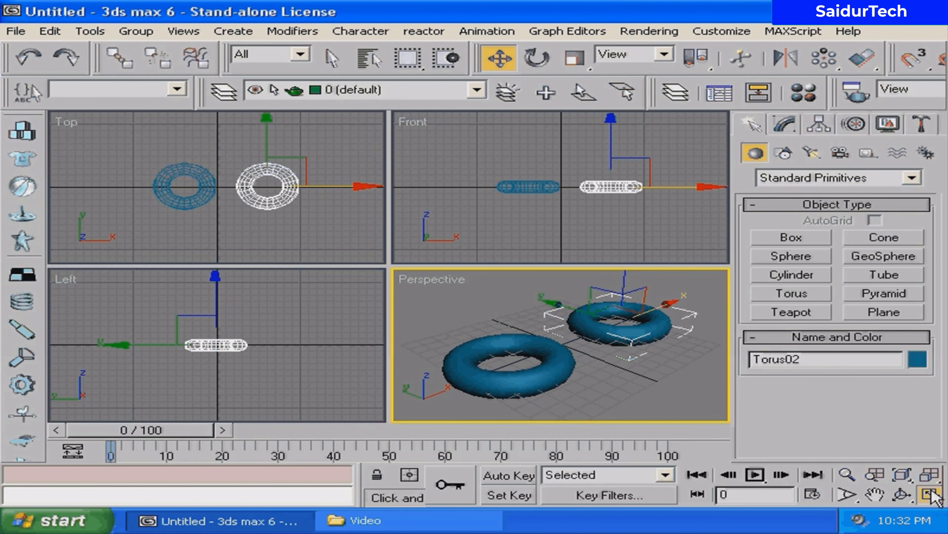
{"action": "left_click", "coordinate": [932, 494]}
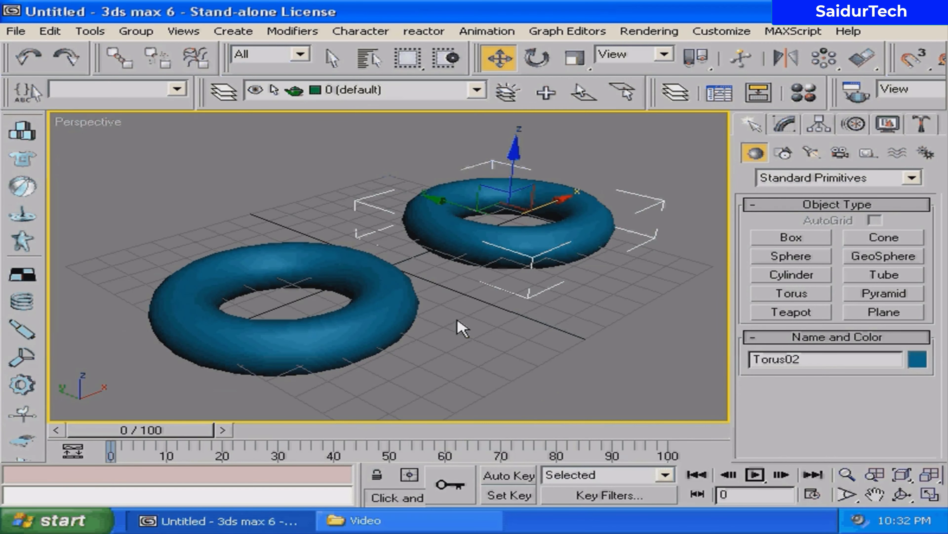
{"action": "key", "text": "F3"}
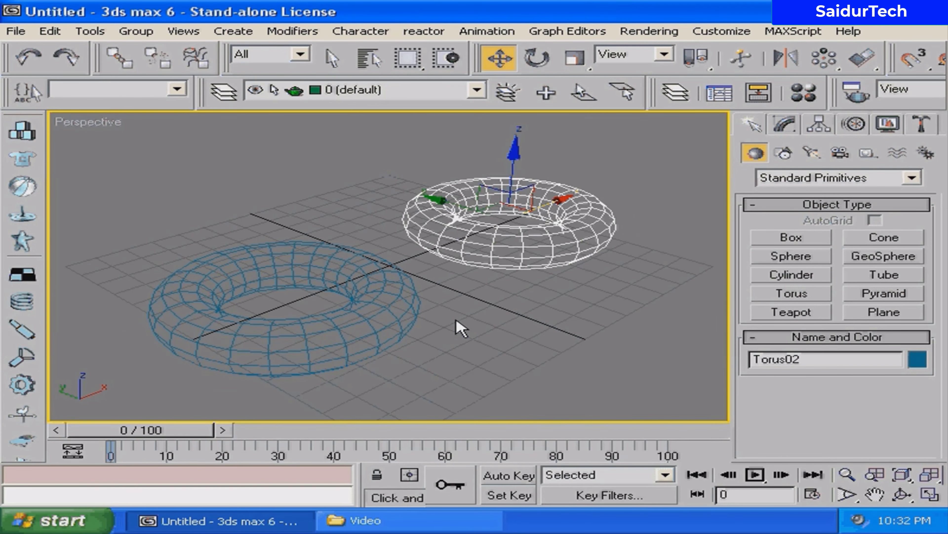
{"action": "left_click", "coordinate": [901, 494]}
{"action": "mouse_move", "coordinate": [424, 282]}
{"action": "left_mouse_down"}
{"action": "mouse_move", "coordinate": [114, 287]}
{"action": "mouse_move", "coordinate": [96, 257]}
{"action": "mouse_move", "coordinate": [277, 303]}
{"action": "mouse_move", "coordinate": [362, 310]}
{"action": "mouse_move", "coordinate": [370, 293]}
{"action": "left_mouse_up"}
{"action": "key", "text": "w"}
{"action": "left_click", "coordinate": [388, 280]}
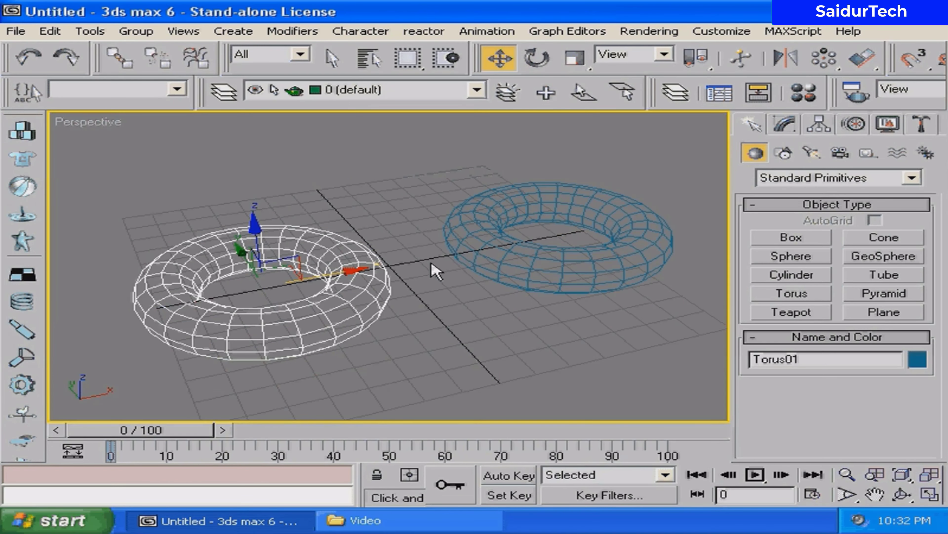
{"action": "left_click", "coordinate": [788, 127]}
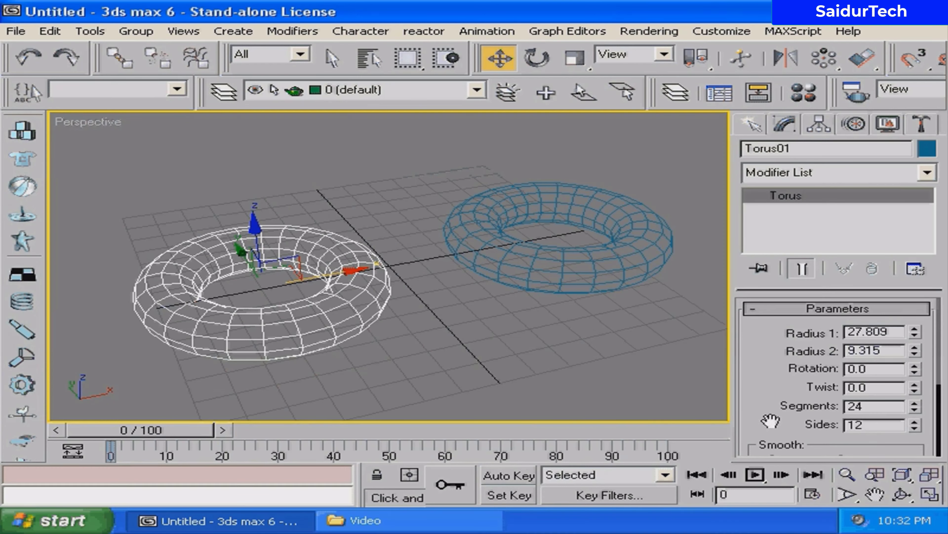
{"action": "left_click_drag", "start_coordinate": [770, 420], "coordinate": [773, 382]}
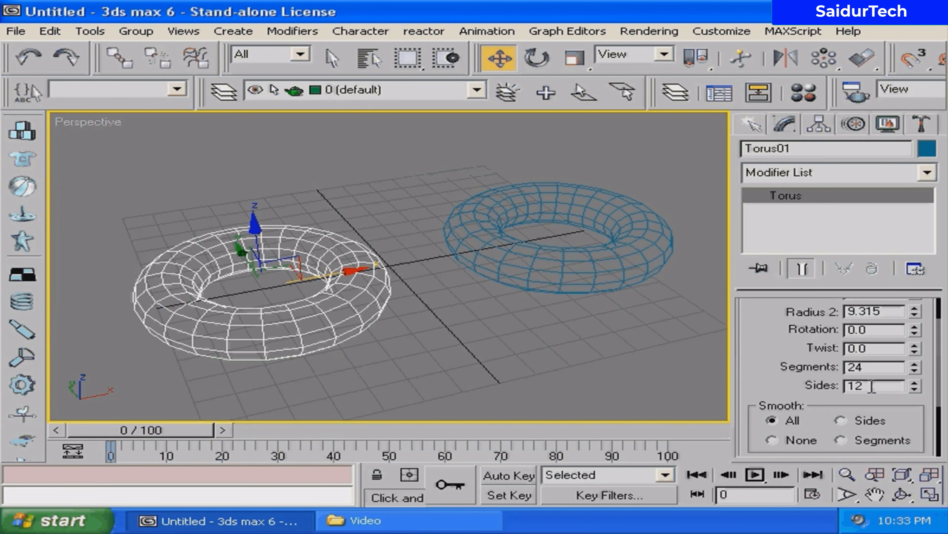
{"action": "left_click", "coordinate": [592, 266]}
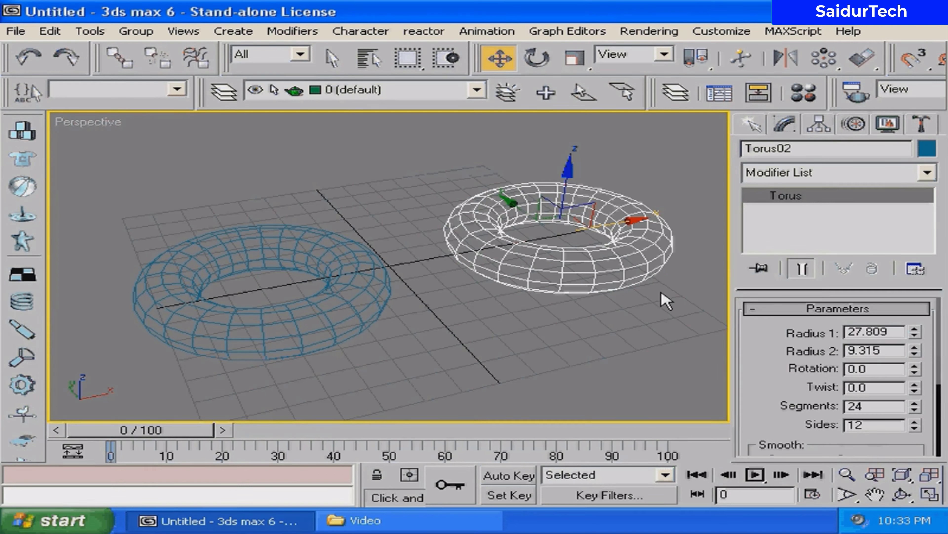
{"action": "left_click", "coordinate": [758, 131]}
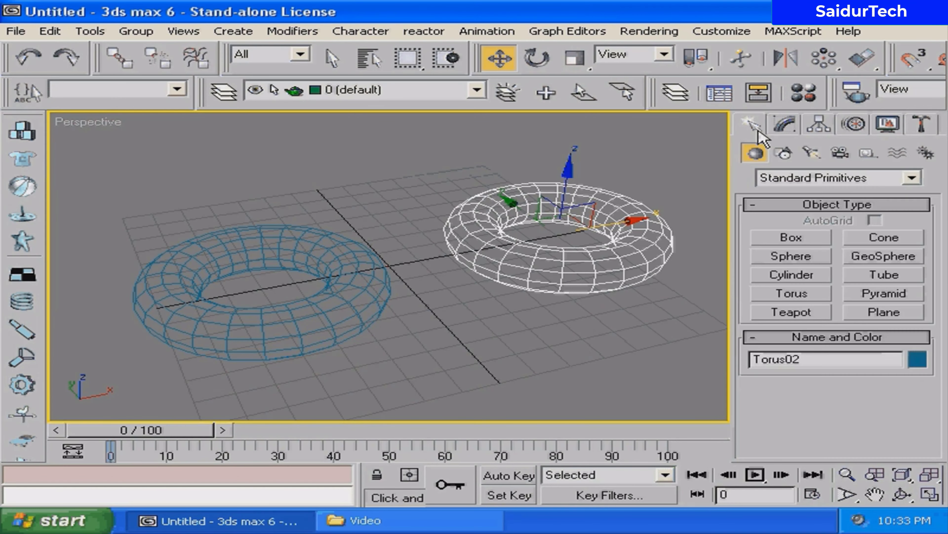
{"action": "left_click", "coordinate": [358, 280]}
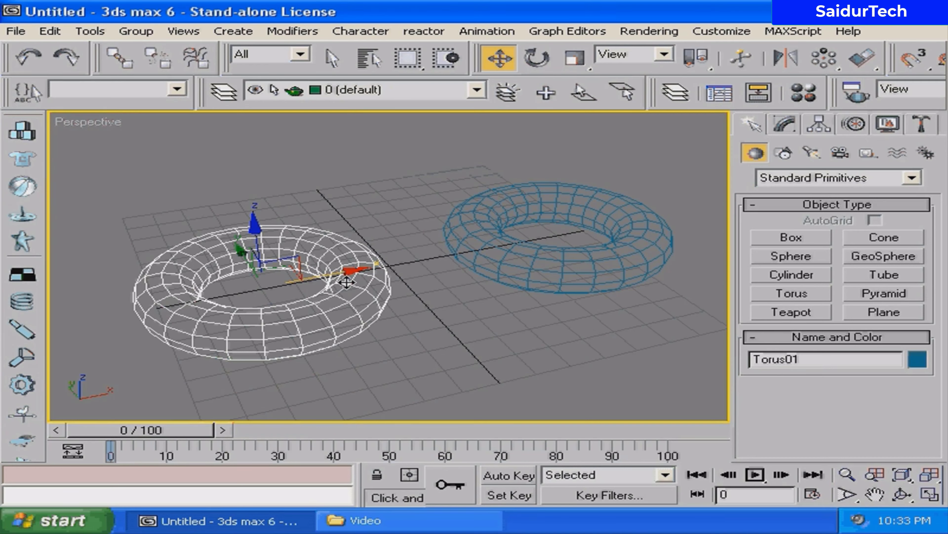
Step: Convert Torus01 and Torus02 to Editable Mesh and switch to smooth-shaded display
{"action": "right_click", "coordinate": [347, 283]}
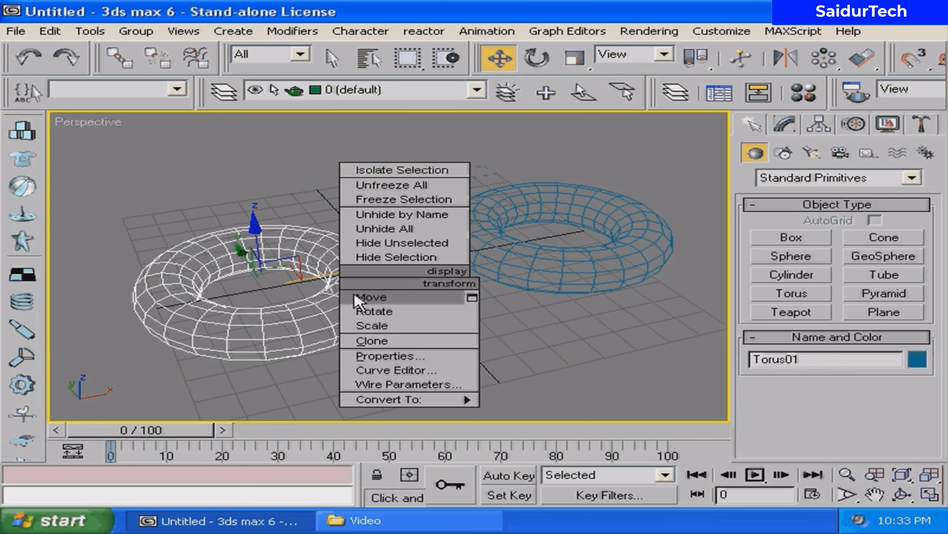
{"action": "mouse_move", "coordinate": [404, 399]}
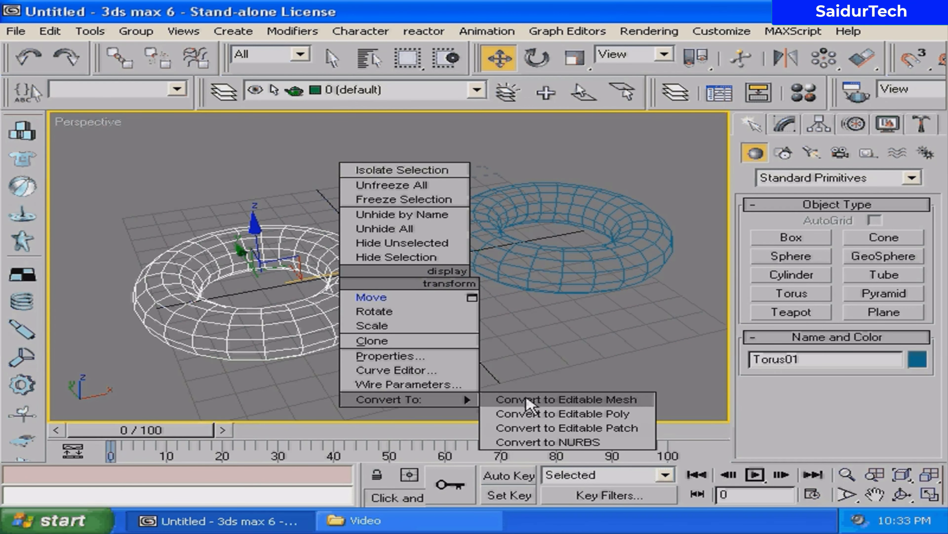
{"action": "left_click", "coordinate": [569, 404]}
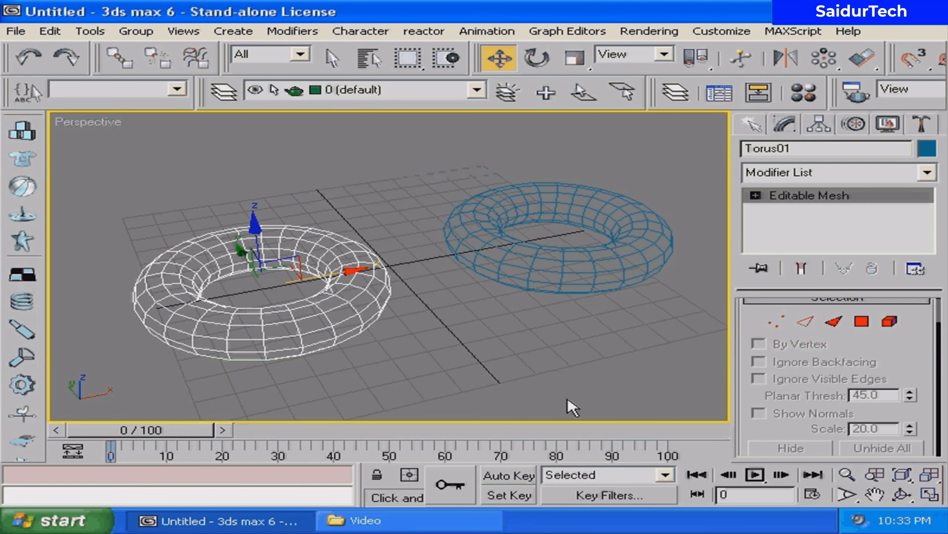
{"action": "left_click", "coordinate": [582, 259]}
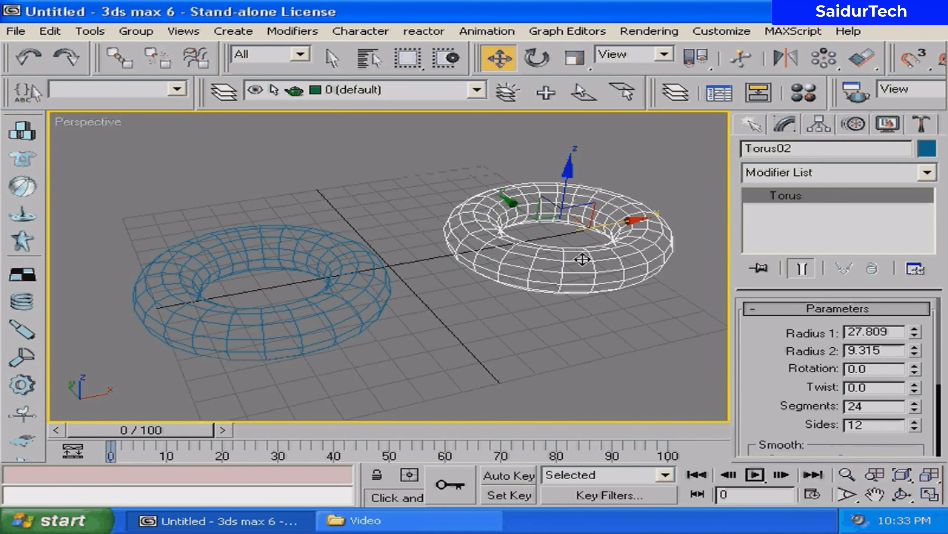
{"action": "right_click", "coordinate": [582, 259]}
{"action": "mouse_move", "coordinate": [625, 376]}
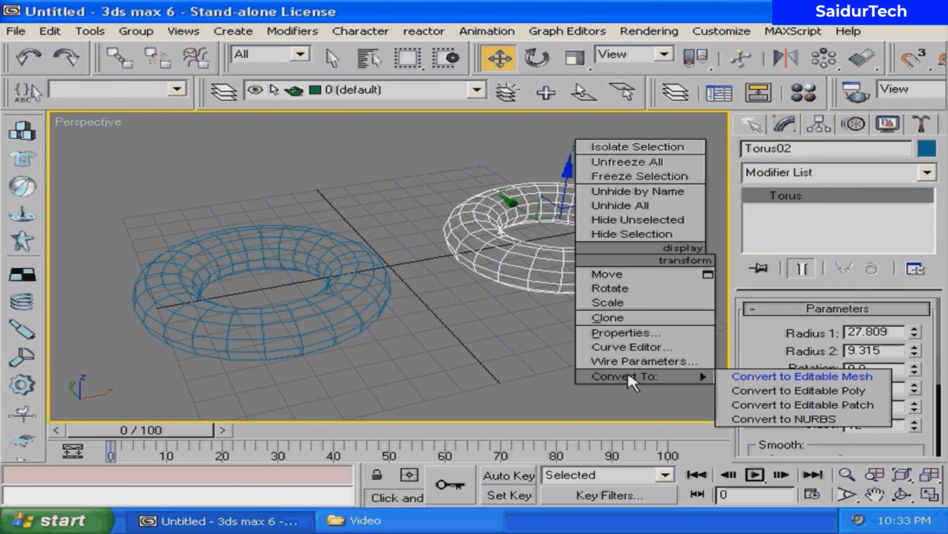
{"action": "left_click", "coordinate": [730, 374]}
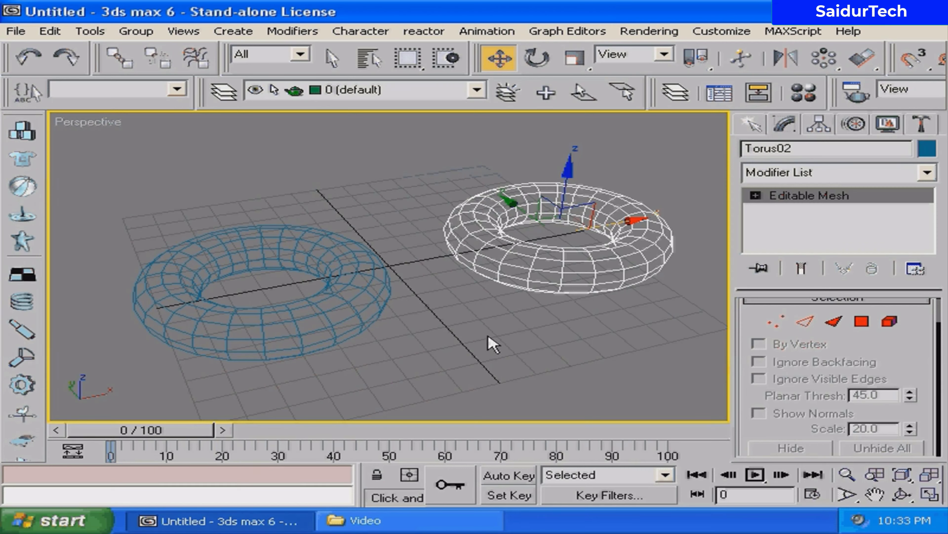
{"action": "key", "text": "F3"}
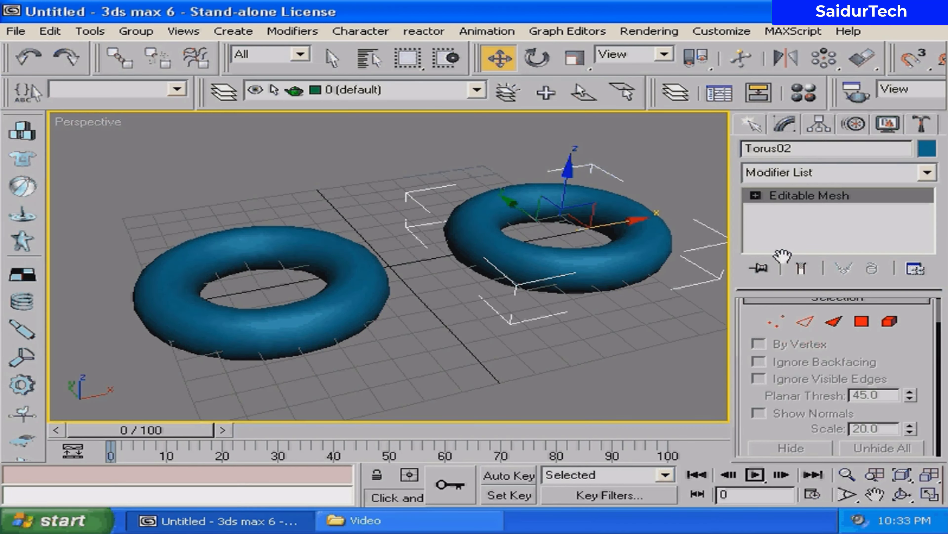
Step: In Polygon mode on Torus01, pull two faces outward into spouts
{"action": "scroll", "coordinate": [853, 374], "scroll_direction": "up", "scroll_amount": 1}
{"action": "left_click", "coordinate": [861, 331]}
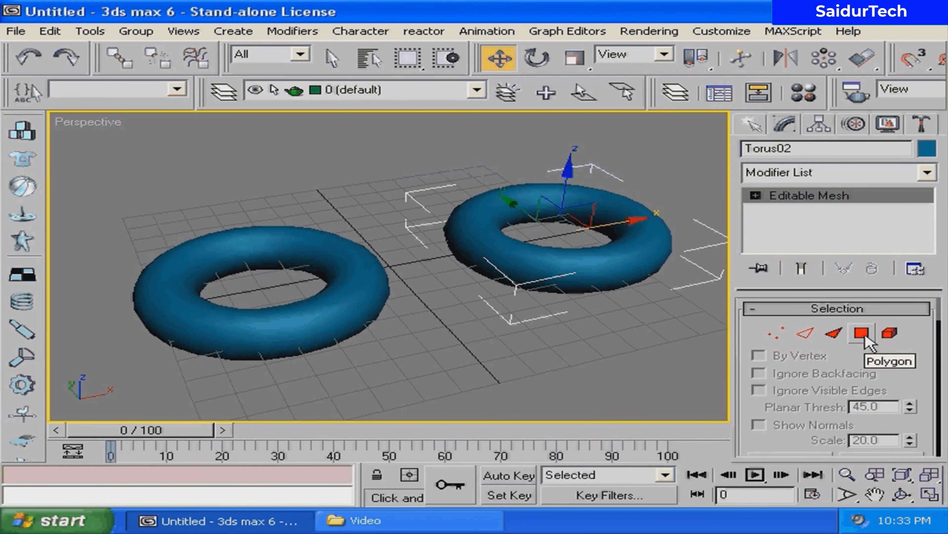
{"action": "left_click", "coordinate": [863, 333]}
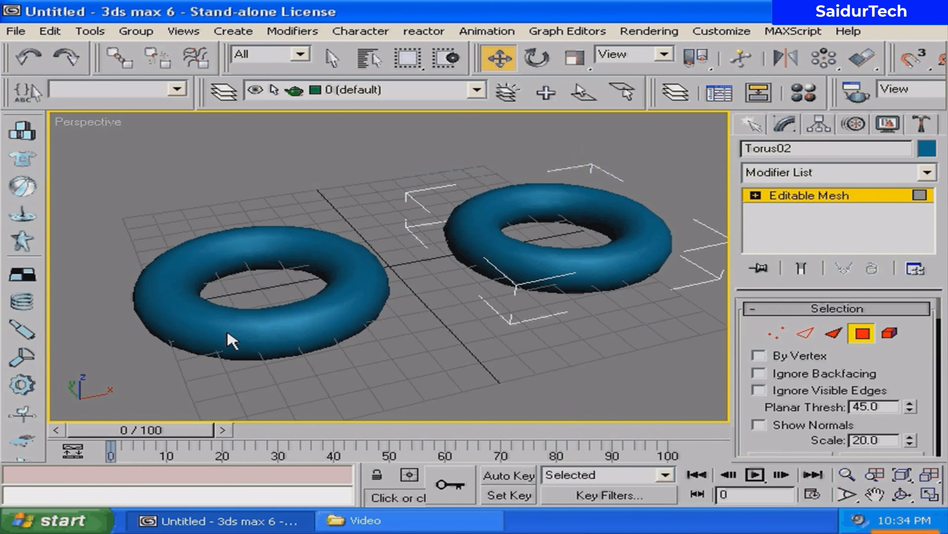
{"action": "left_click", "coordinate": [862, 333]}
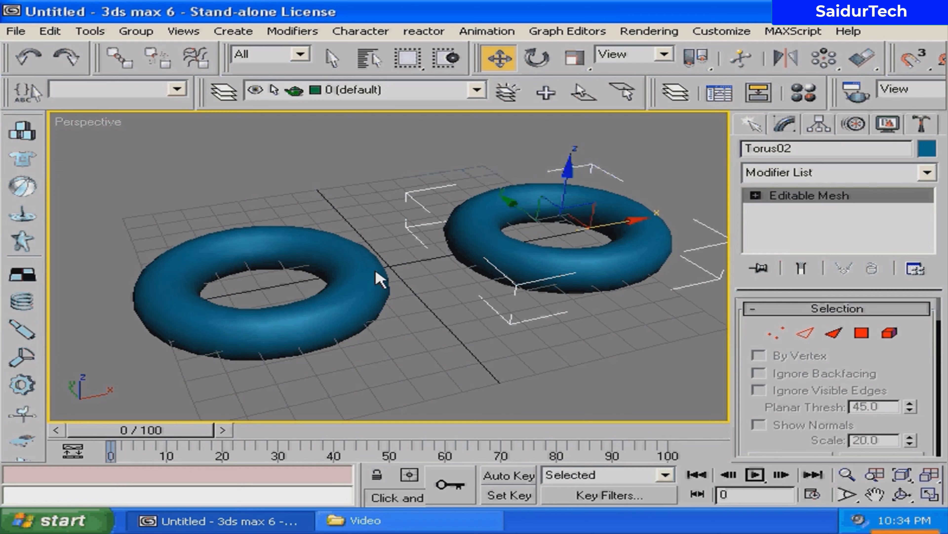
{"action": "left_click", "coordinate": [329, 302]}
{"action": "left_click", "coordinate": [862, 333]}
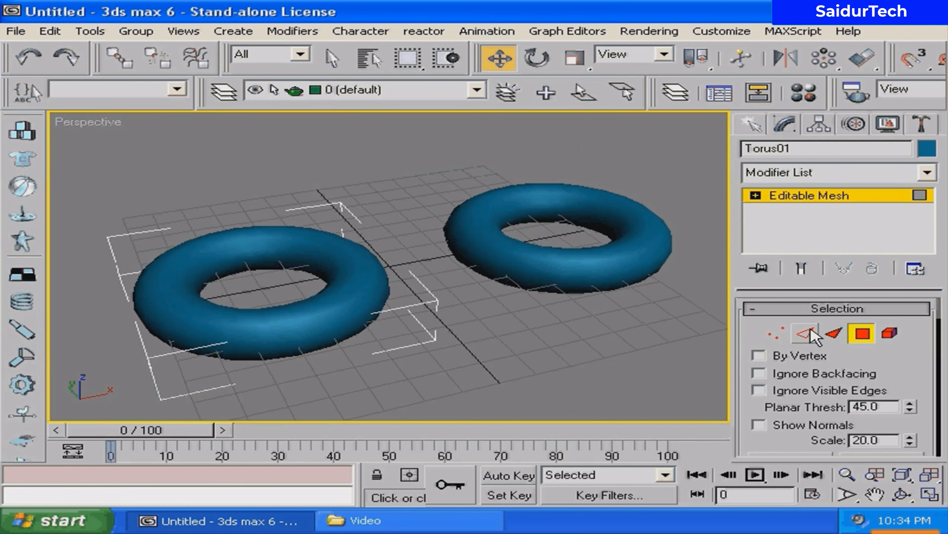
{"action": "left_click", "coordinate": [258, 332]}
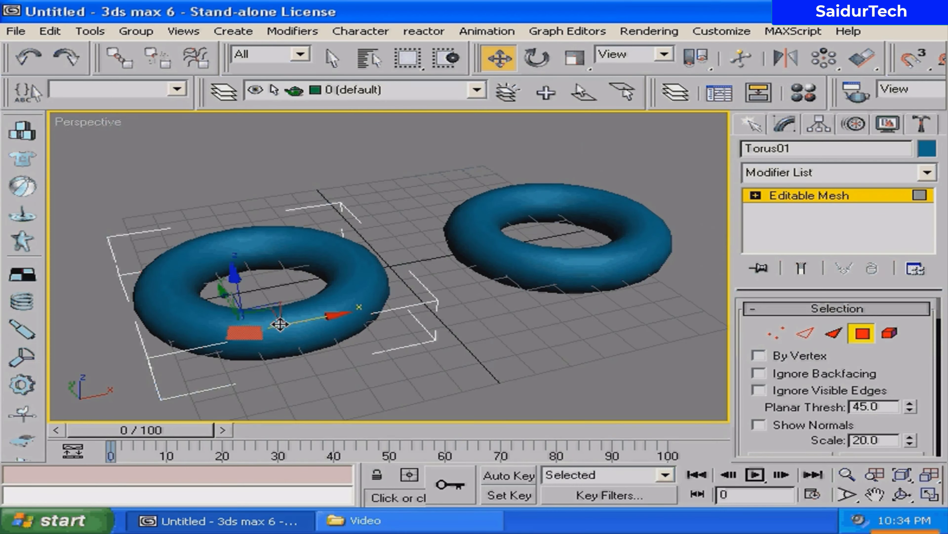
{"action": "left_click_drag", "start_coordinate": [297, 321], "coordinate": [180, 344]}
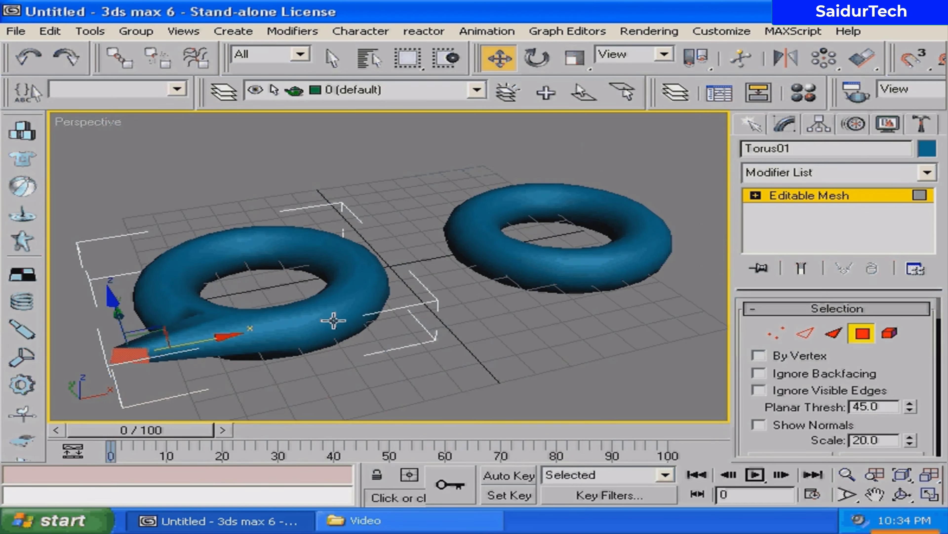
{"action": "left_click_drag", "start_coordinate": [332, 317], "coordinate": [268, 330]}
Step: Flatten the spouts and pull two top faces up into spikes
{"action": "left_click", "coordinate": [268, 330]}
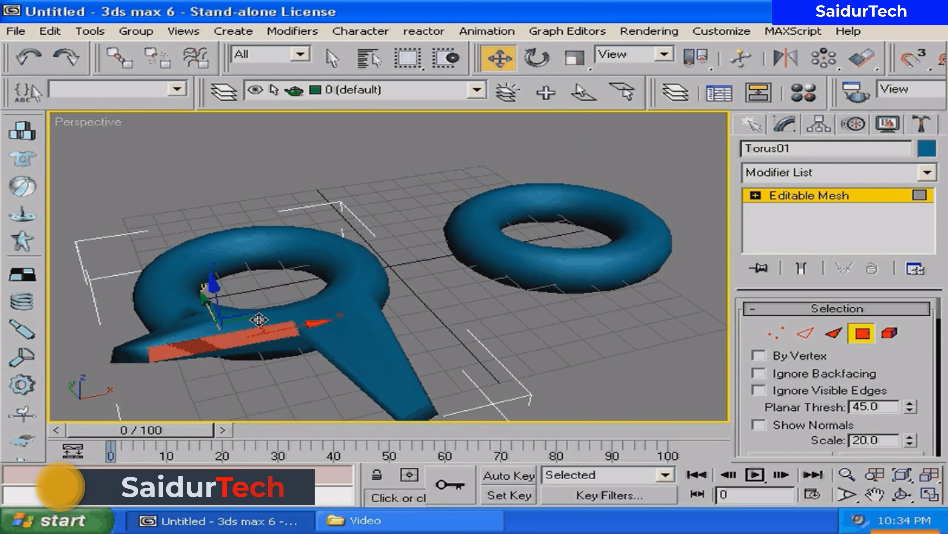
{"action": "left_click_drag", "start_coordinate": [222, 310], "coordinate": [248, 360]}
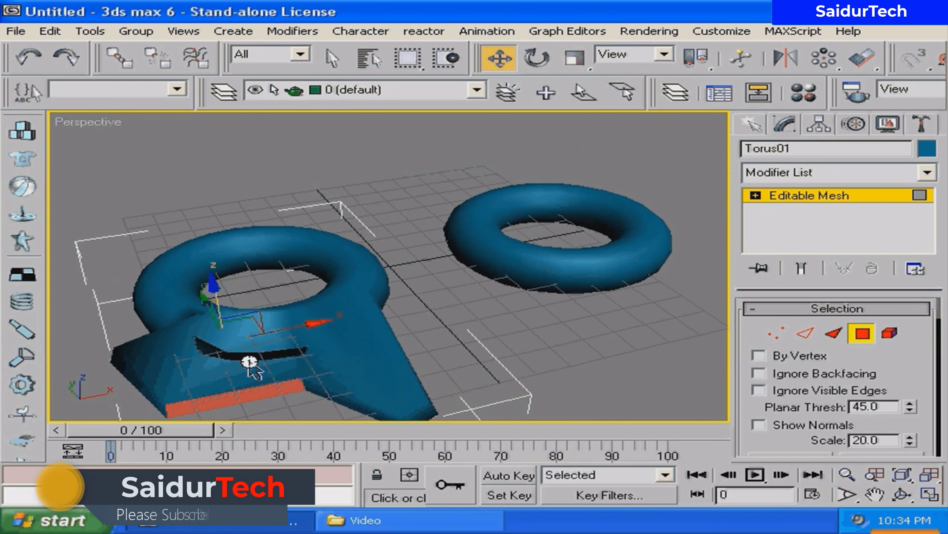
{"action": "left_click", "coordinate": [182, 258]}
{"action": "left_click_drag", "start_coordinate": [182, 258], "coordinate": [164, 177]}
{"action": "mouse_move", "coordinate": [254, 211]}
{"action": "left_mouse_down"}
{"action": "mouse_move", "coordinate": [246, 123]}
{"action": "mouse_move", "coordinate": [505, 185]}
{"action": "mouse_move", "coordinate": [321, 277]}
{"action": "mouse_move", "coordinate": [249, 275]}
{"action": "mouse_move", "coordinate": [275, 277]}
{"action": "mouse_move", "coordinate": [253, 266]}
{"action": "mouse_move", "coordinate": [297, 336]}
{"action": "left_mouse_up"}
{"action": "left_click", "coordinate": [297, 337]}
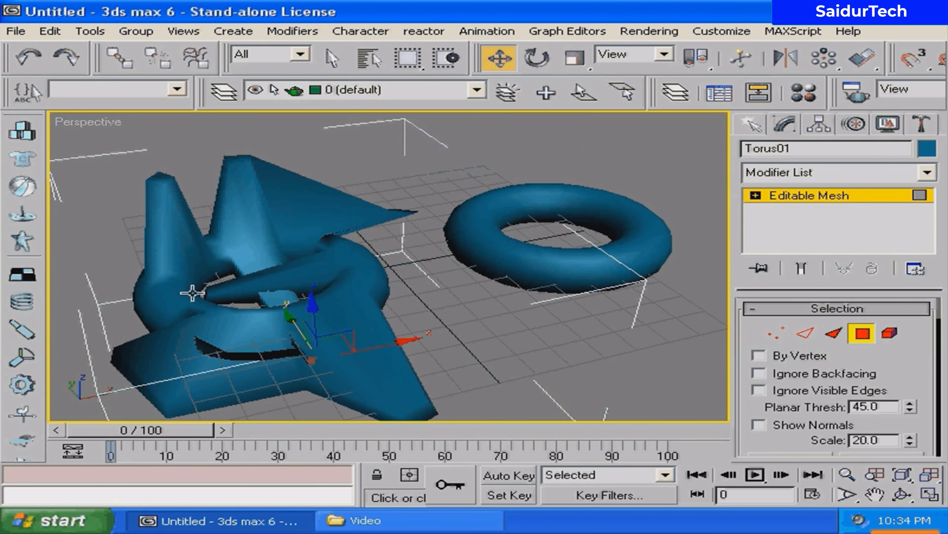
Step: Stretch side faces far to the right and pull them toward the viewer into an extrusion
{"action": "left_click", "coordinate": [138, 312]}
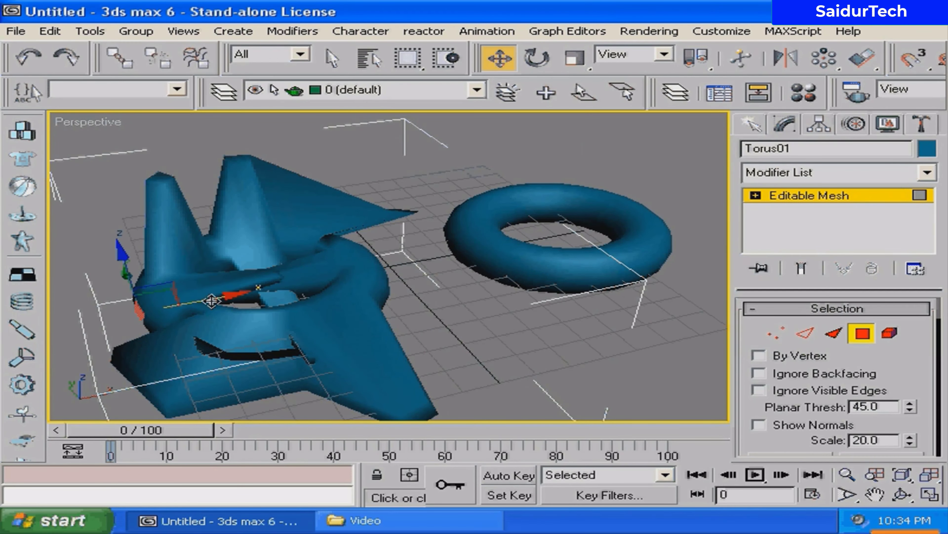
{"action": "mouse_move", "coordinate": [211, 300]}
{"action": "left_mouse_down"}
{"action": "mouse_move", "coordinate": [420, 291]}
{"action": "mouse_move", "coordinate": [630, 302]}
{"action": "left_mouse_up"}
{"action": "left_click_drag", "start_coordinate": [541, 308], "coordinate": [659, 318]}
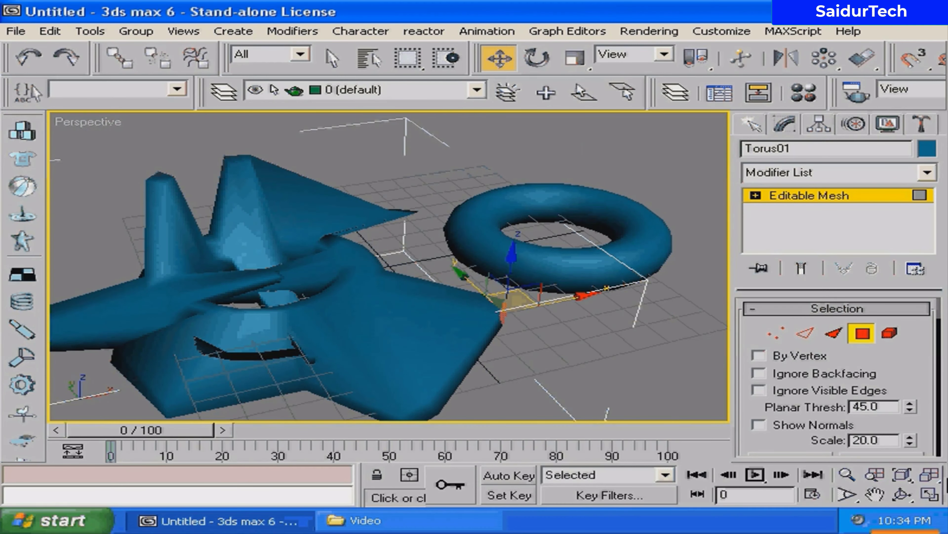
{"action": "left_click", "coordinate": [902, 494]}
{"action": "left_click_drag", "start_coordinate": [430, 328], "coordinate": [572, 331]}
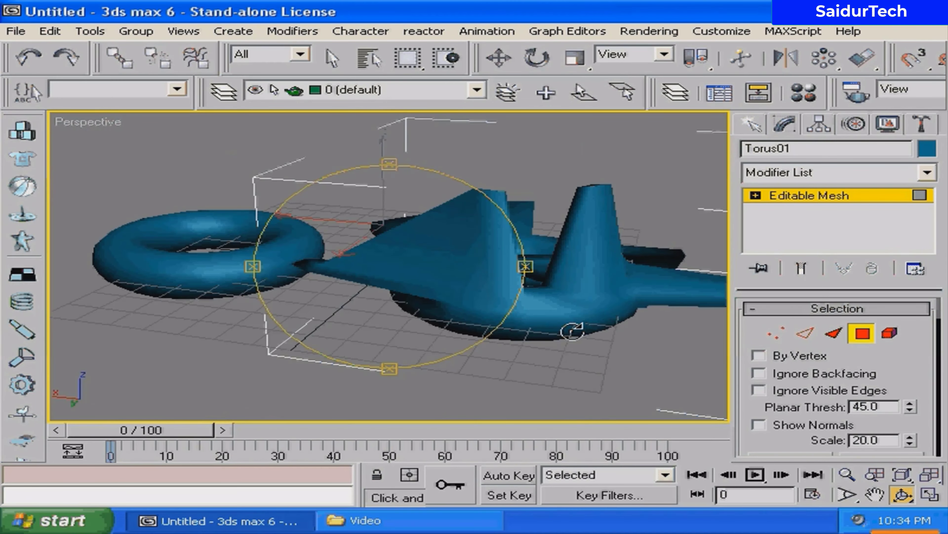
{"action": "right_click", "coordinate": [456, 349]}
{"action": "left_click_drag", "start_coordinate": [456, 348], "coordinate": [601, 357]}
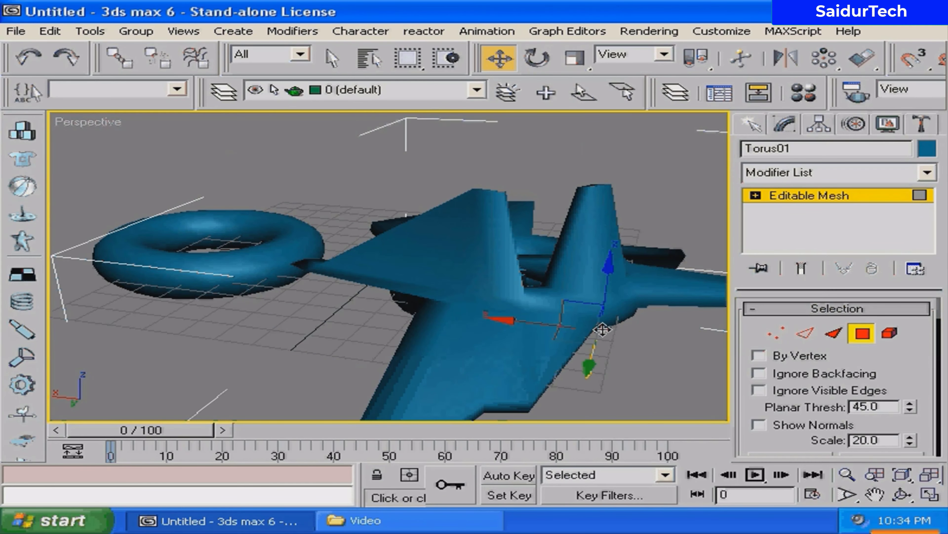
{"action": "left_click_drag", "start_coordinate": [572, 328], "coordinate": [708, 356]}
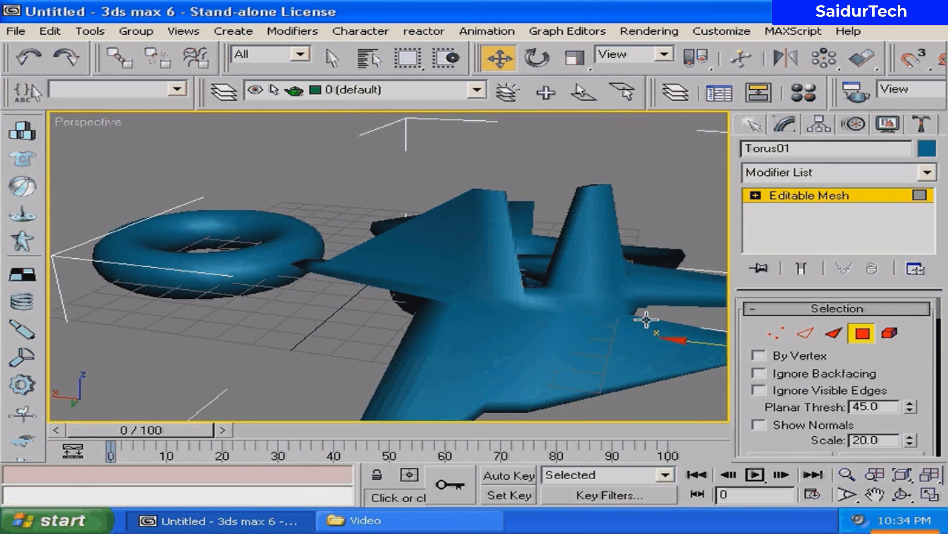
Step: Reshape faces near the centre, moving parts over the hole to close the gap
{"action": "left_click", "coordinate": [538, 307]}
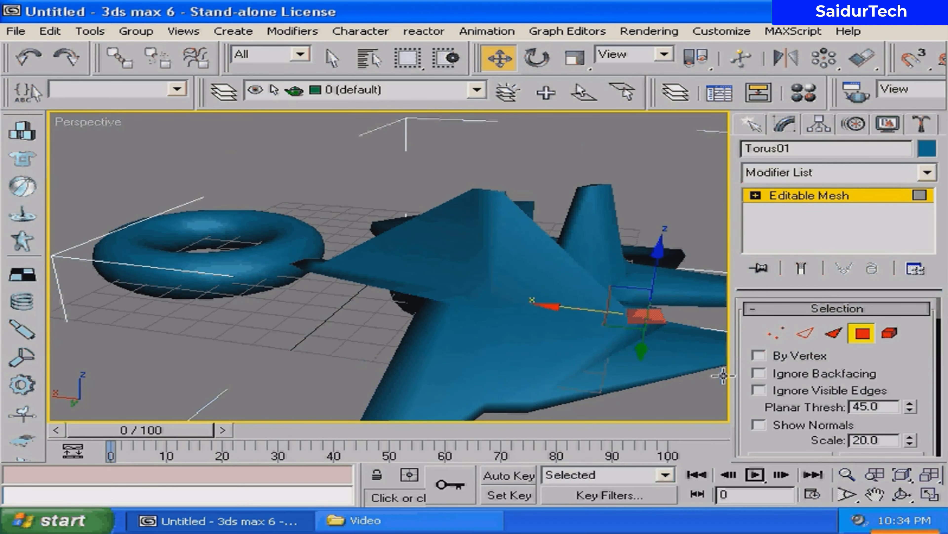
{"action": "mouse_move", "coordinate": [539, 307]}
{"action": "middle_mouse_down", "text": "alt"}
{"action": "mouse_move", "coordinate": [255, 362]}
{"action": "mouse_move", "coordinate": [212, 343]}
{"action": "mouse_move", "coordinate": [321, 304]}
{"action": "middle_mouse_up", "text": "alt"}
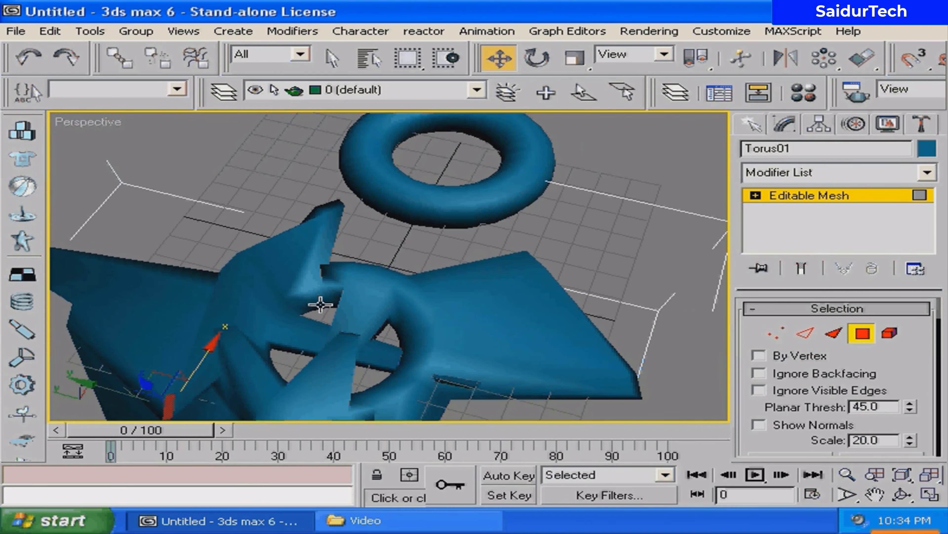
{"action": "mouse_move", "coordinate": [409, 345]}
{"action": "left_mouse_down"}
{"action": "mouse_move", "coordinate": [172, 330]}
{"action": "mouse_move", "coordinate": [221, 330]}
{"action": "left_mouse_up"}
{"action": "left_click_drag", "start_coordinate": [257, 299], "coordinate": [271, 377]}
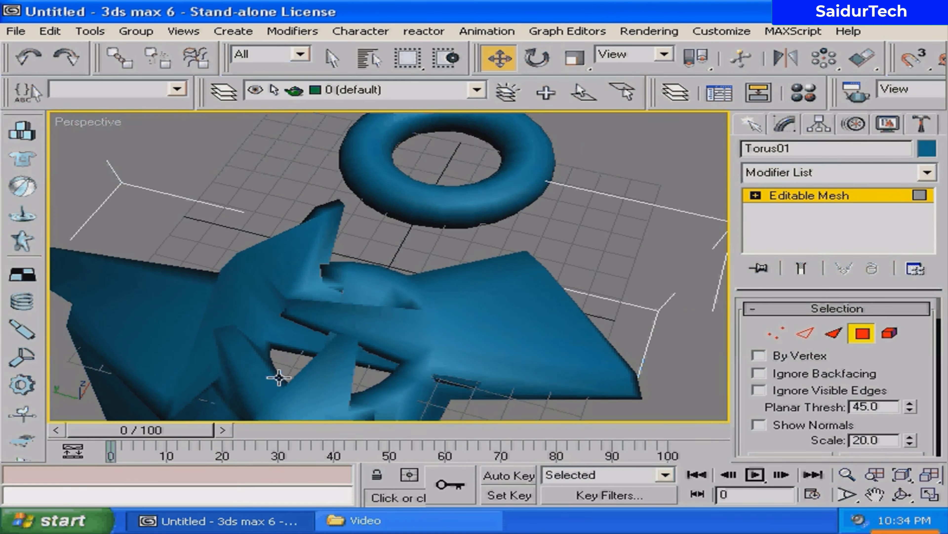
{"action": "left_click_drag", "start_coordinate": [275, 339], "coordinate": [387, 324]}
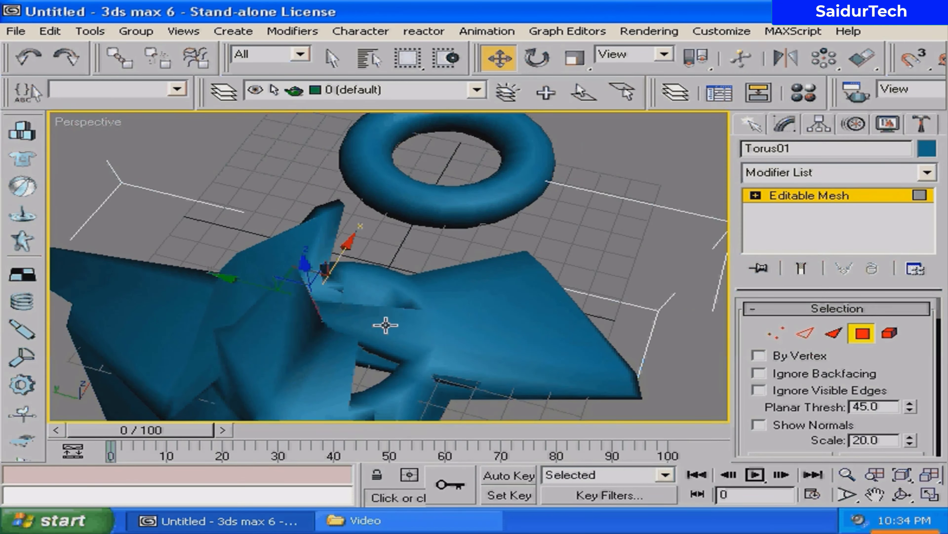
{"action": "left_click_drag", "start_coordinate": [384, 383], "coordinate": [261, 335]}
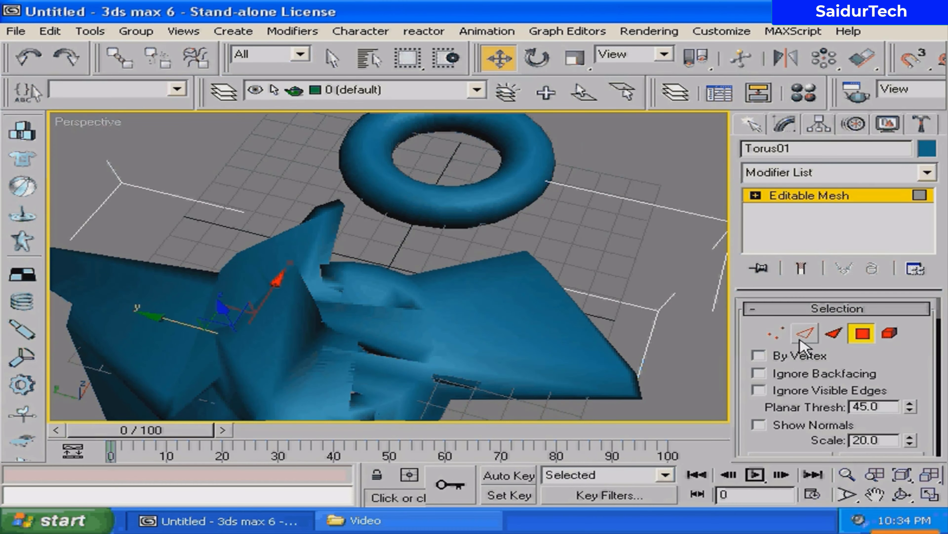
Step: In Vertex mode, pull vertices up into a spike toward Torus02, then orbit to inspect
{"action": "left_click", "coordinate": [776, 333]}
{"action": "left_click", "coordinate": [376, 249]}
{"action": "left_click_drag", "start_coordinate": [375, 250], "coordinate": [382, 172]}
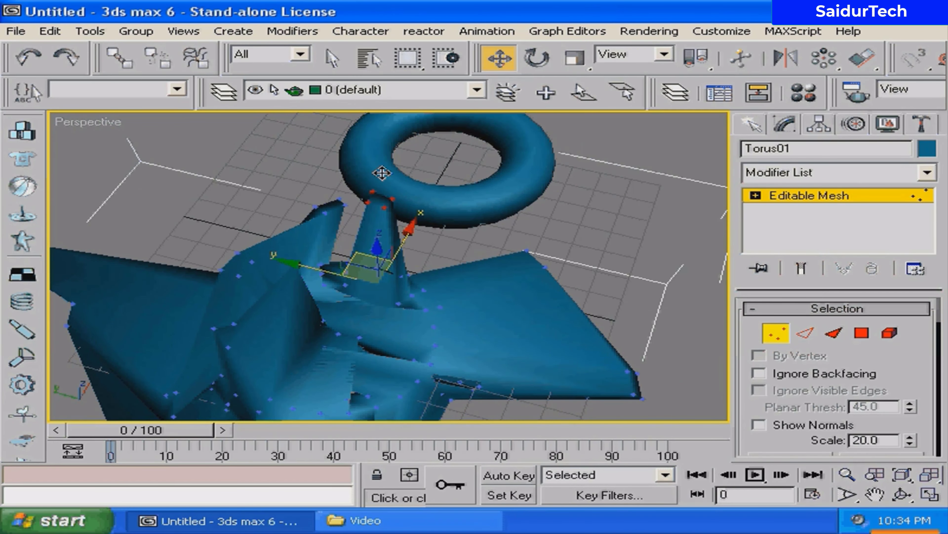
{"action": "scroll", "coordinate": [382, 172], "scroll_direction": "down", "scroll_amount": 3}
{"action": "scroll", "coordinate": [382, 172], "scroll_direction": "down", "scroll_amount": 4}
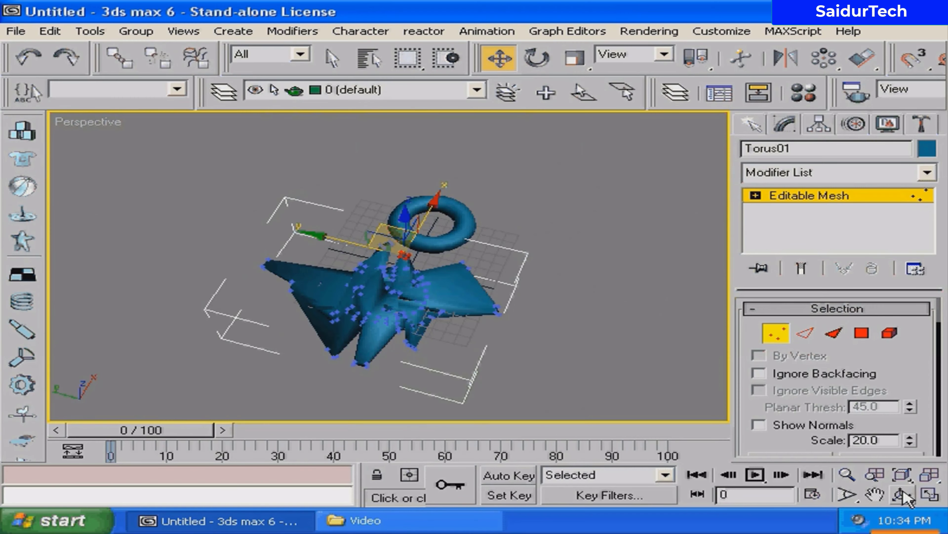
{"action": "left_click", "coordinate": [902, 494]}
{"action": "mouse_move", "coordinate": [445, 324]}
{"action": "left_mouse_down"}
{"action": "mouse_move", "coordinate": [188, 254]}
{"action": "mouse_move", "coordinate": [498, 269]}
{"action": "left_mouse_up"}
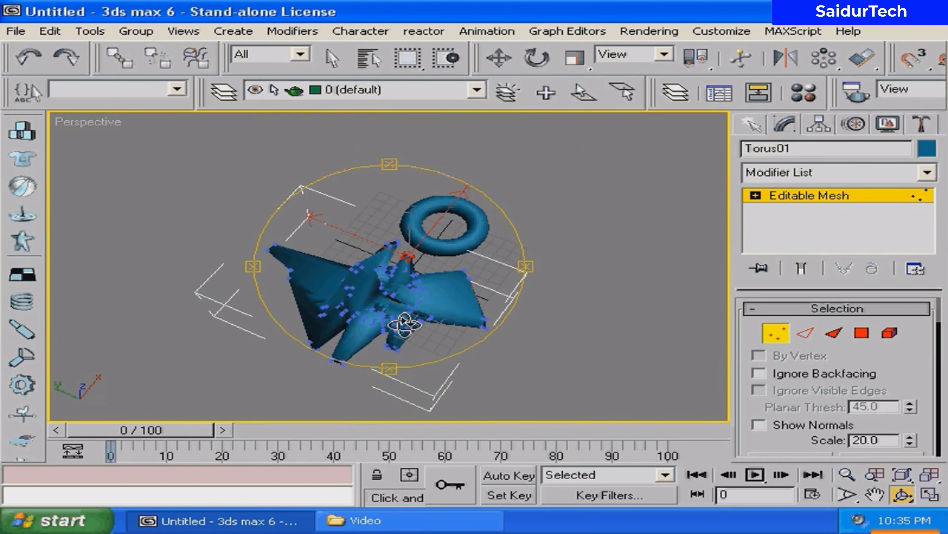
{"action": "right_click", "coordinate": [499, 269]}
Step: Exit vertex editing and orbit, zoom and pan to frame the spiky mesh and torus
{"action": "left_click", "coordinate": [776, 332]}
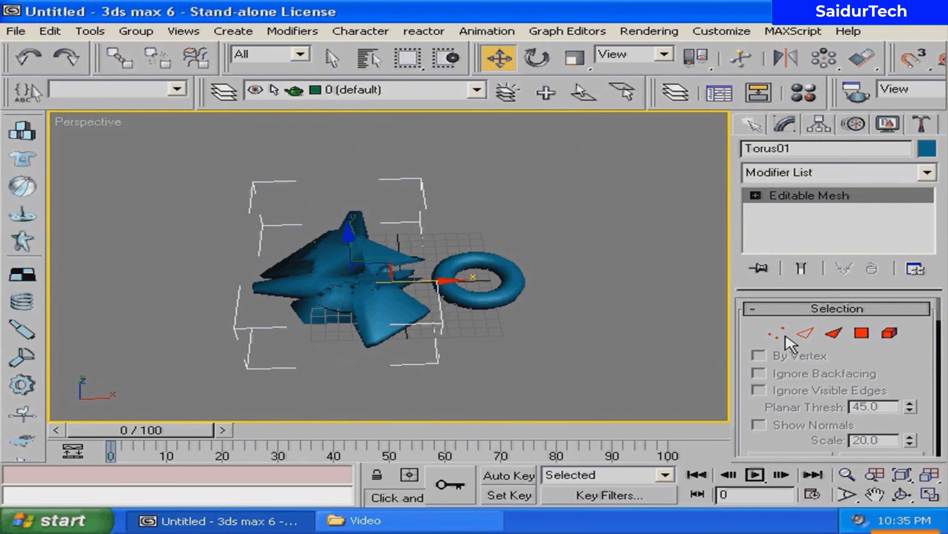
{"action": "scroll", "coordinate": [388, 280], "scroll_direction": "up", "scroll_amount": 3}
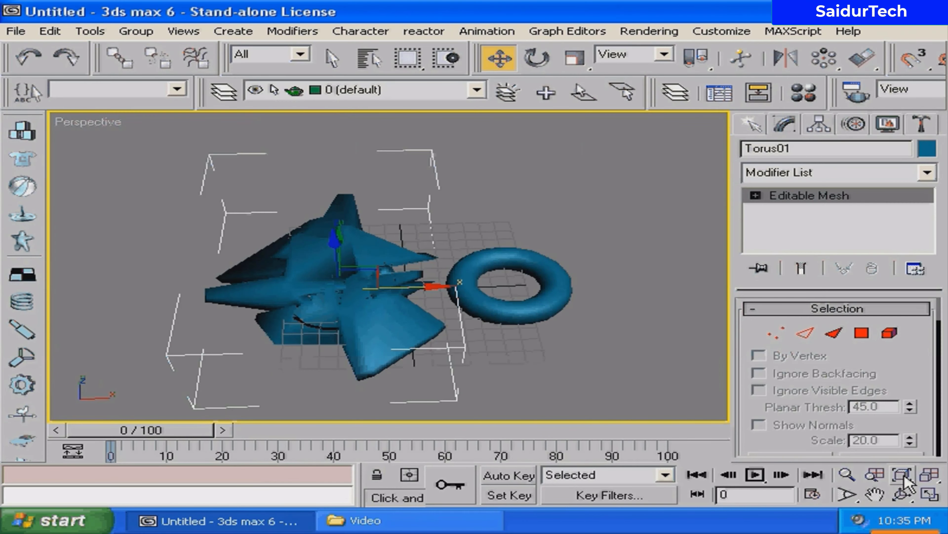
{"action": "left_click", "coordinate": [903, 494]}
{"action": "left_click_drag", "start_coordinate": [389, 331], "coordinate": [422, 291]}
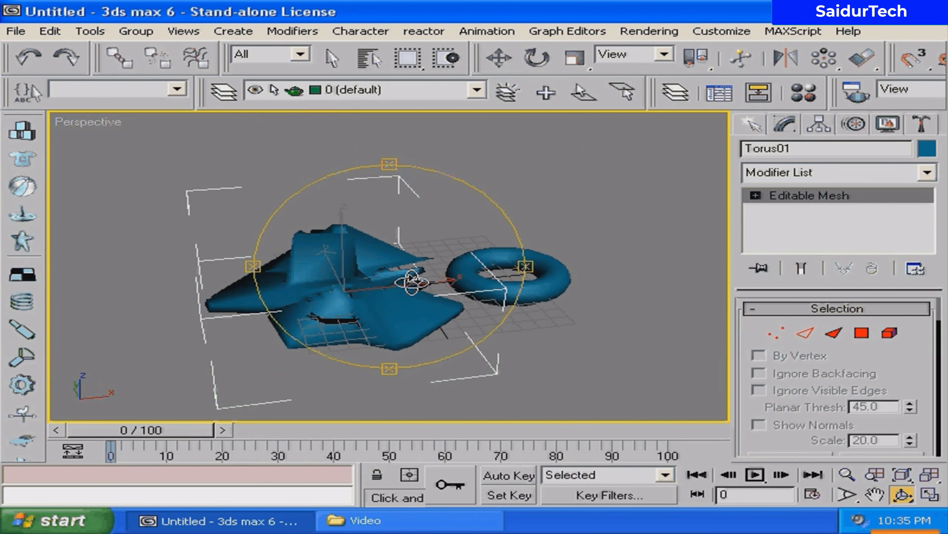
{"action": "right_click", "coordinate": [422, 292]}
{"action": "left_click", "coordinate": [847, 474]}
{"action": "left_click_drag", "start_coordinate": [466, 355], "coordinate": [391, 299]}
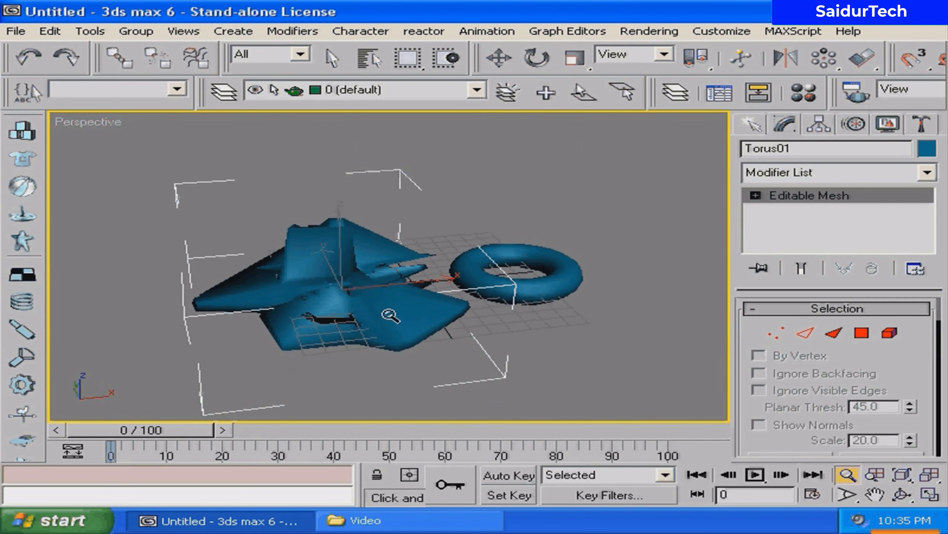
{"action": "right_click", "coordinate": [574, 362]}
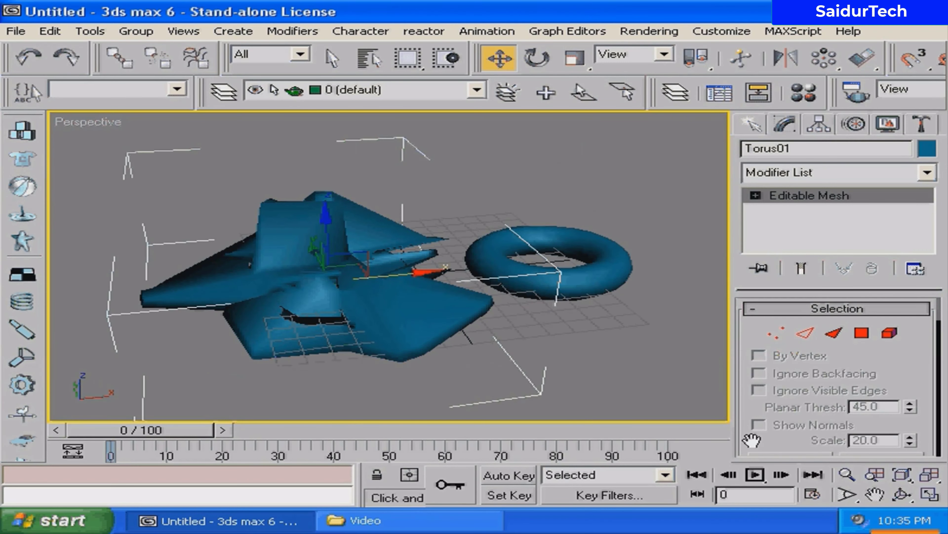
{"action": "left_click", "coordinate": [868, 496]}
{"action": "left_click_drag", "start_coordinate": [346, 274], "coordinate": [317, 275]}
{"action": "right_click", "coordinate": [317, 275]}
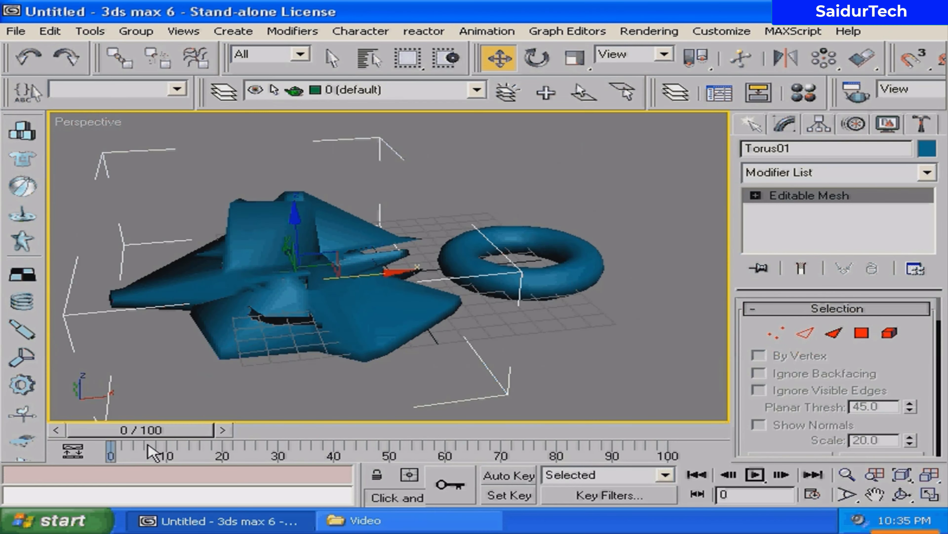
Step: Turn on Auto Key and move the current time to frame 100
{"action": "left_click", "coordinate": [518, 480]}
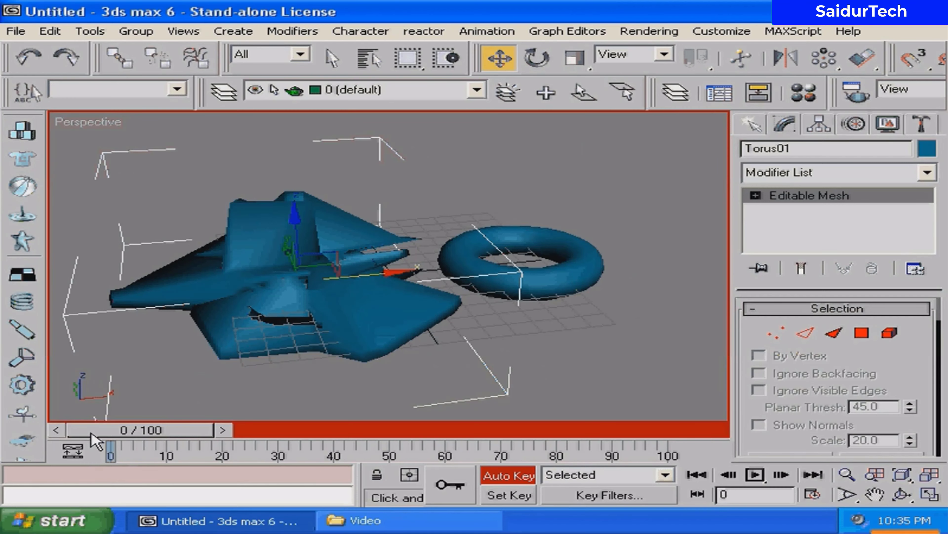
{"action": "left_click_drag", "start_coordinate": [90, 434], "coordinate": [613, 431]}
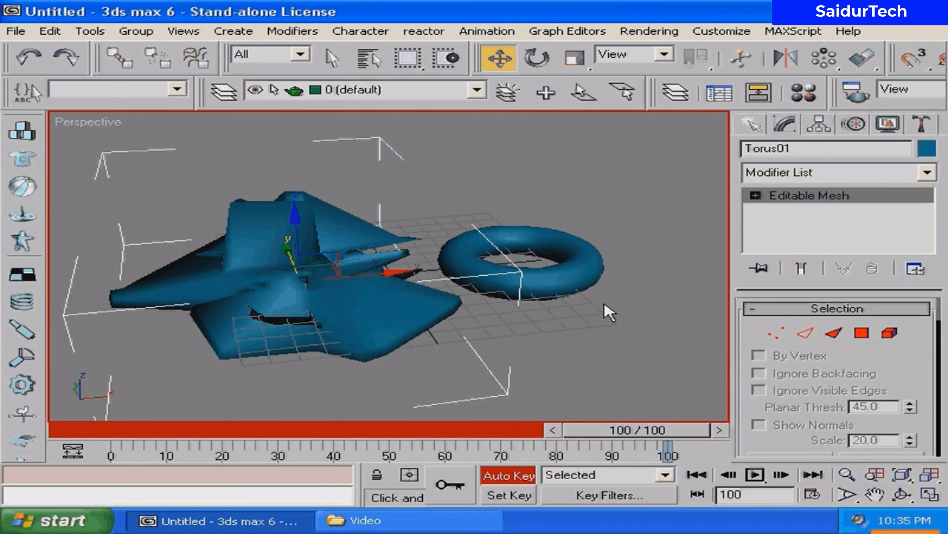
{"action": "left_click", "coordinate": [749, 129]}
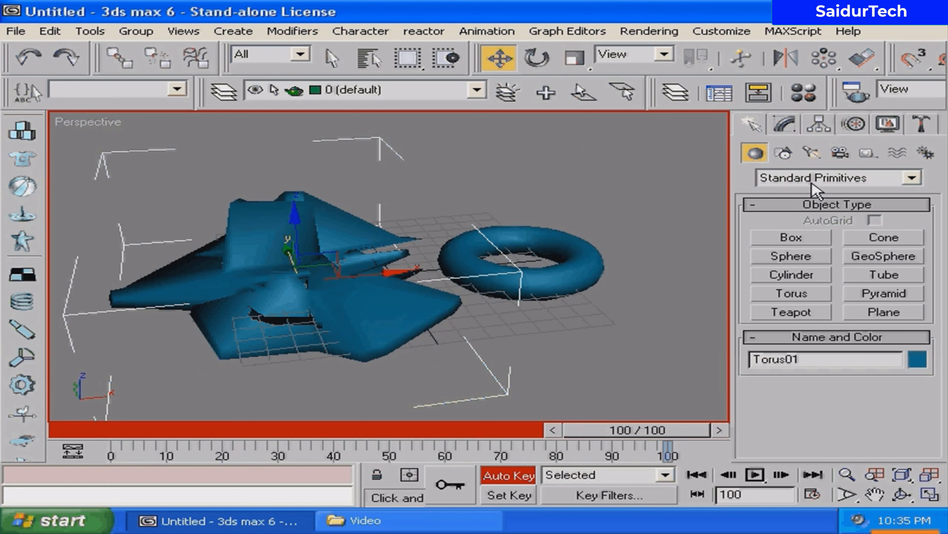
Step: Make spiky Torus01 a Morph compound object from the Compound Objects category
{"action": "left_click", "coordinate": [818, 179]}
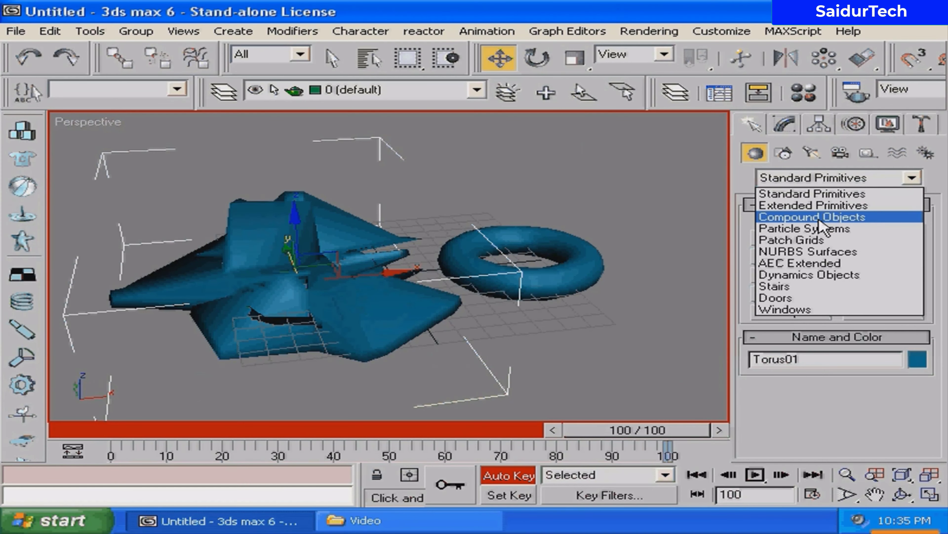
{"action": "left_click", "coordinate": [839, 218]}
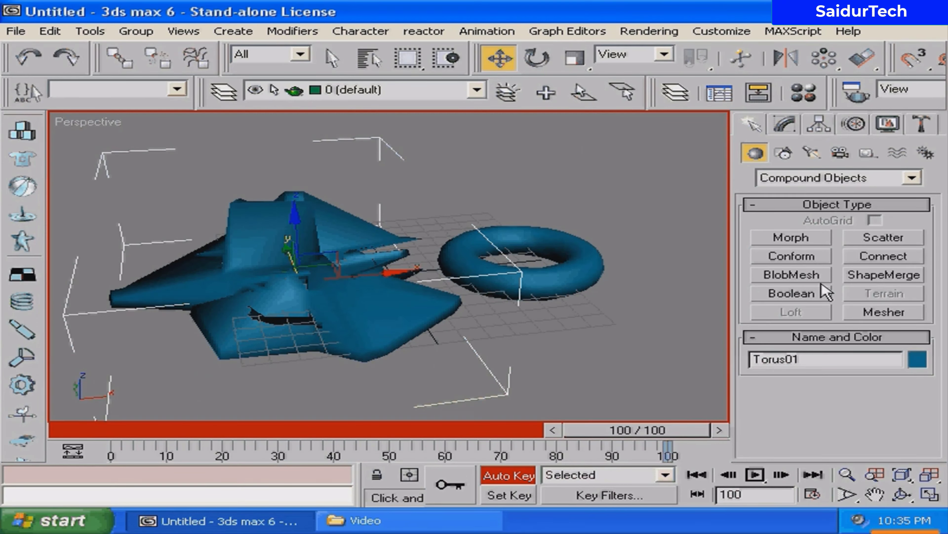
{"action": "left_click", "coordinate": [792, 238]}
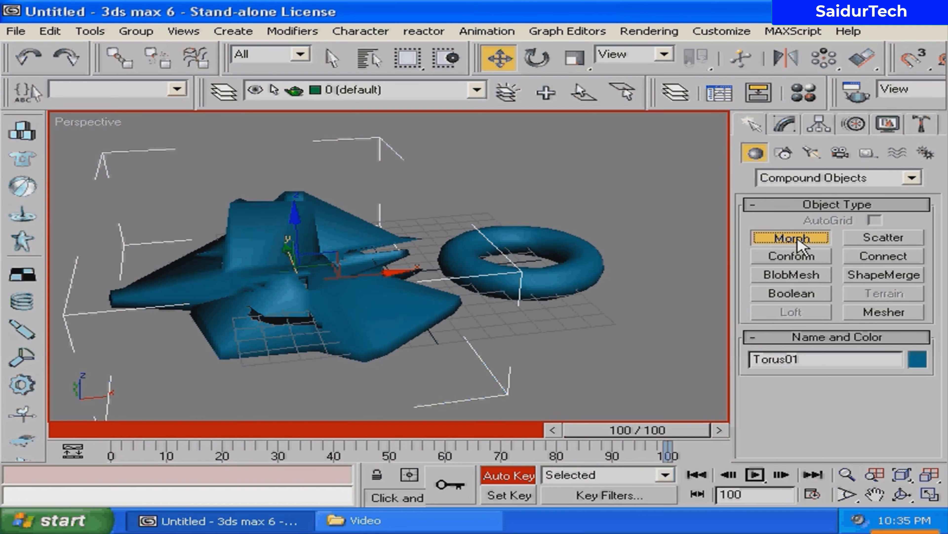
{"action": "left_click_drag", "start_coordinate": [806, 414], "coordinate": [807, 312]}
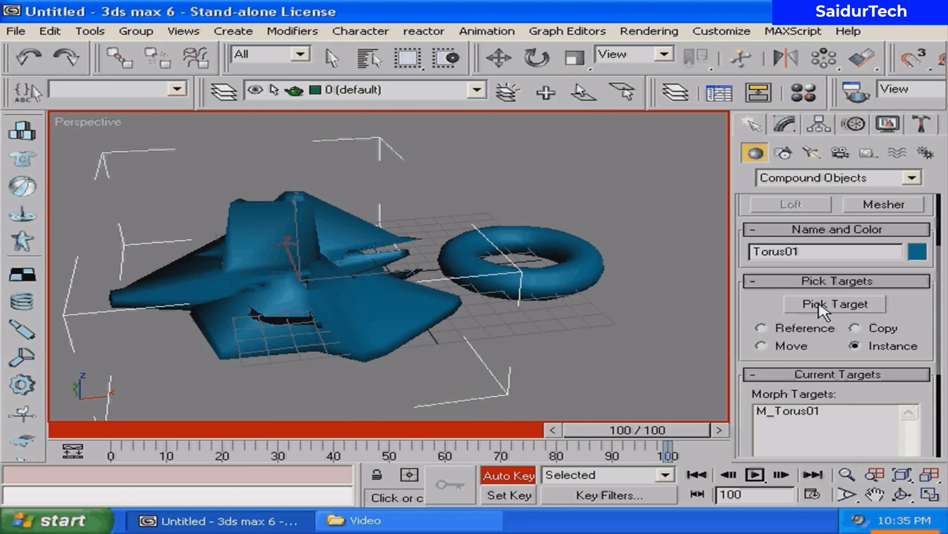
Step: Pick Torus02 as morph target M_Torus02, then switch Pick Target off
{"action": "left_click", "coordinate": [822, 308]}
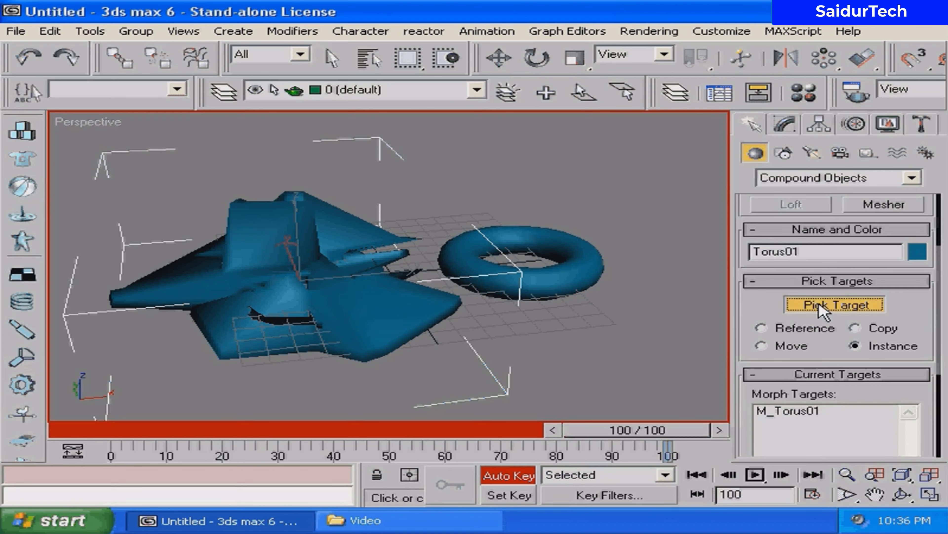
{"action": "left_click", "coordinate": [555, 279]}
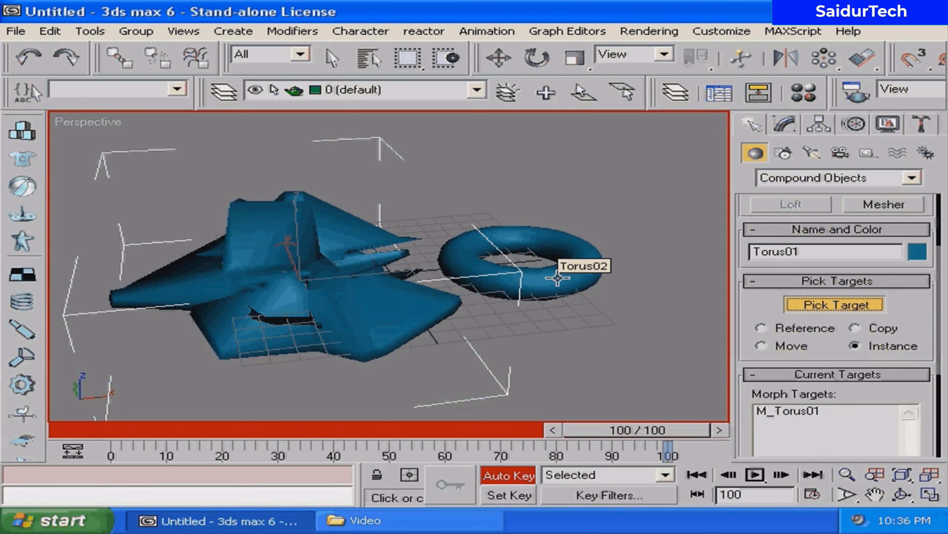
{"action": "left_click", "coordinate": [558, 278]}
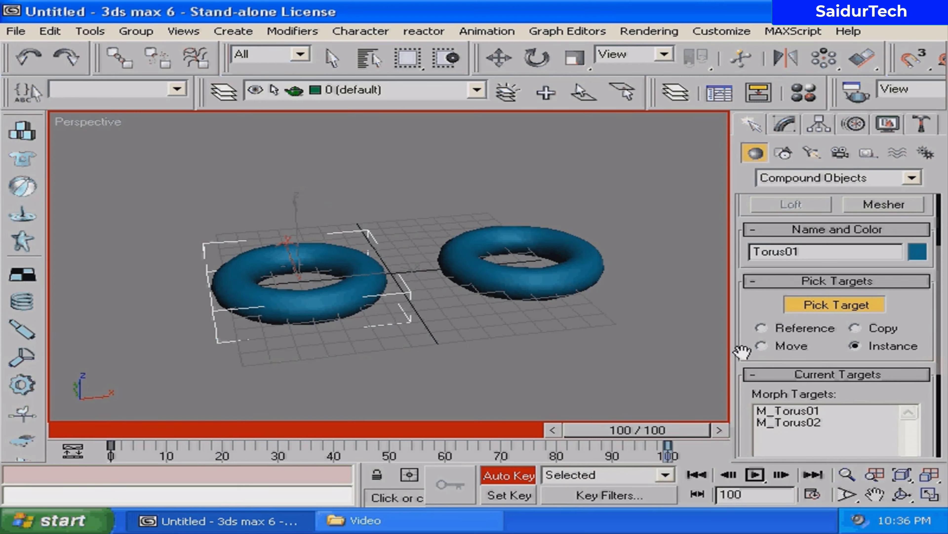
{"action": "left_click_drag", "start_coordinate": [742, 351], "coordinate": [751, 464]}
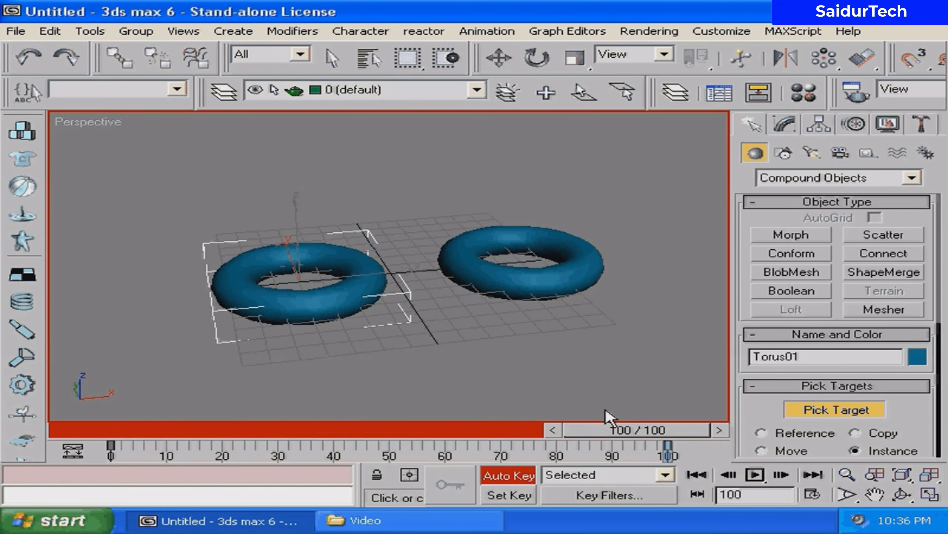
{"action": "left_click", "coordinate": [799, 409]}
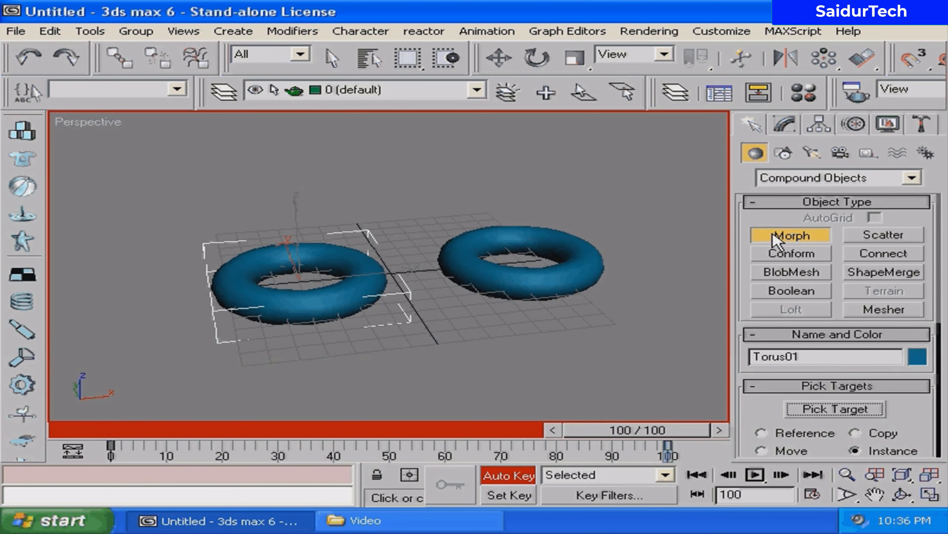
Step: Exit Morph, turn off Auto Key, return to frame 0 and delete Torus02
{"action": "right_click", "coordinate": [635, 237]}
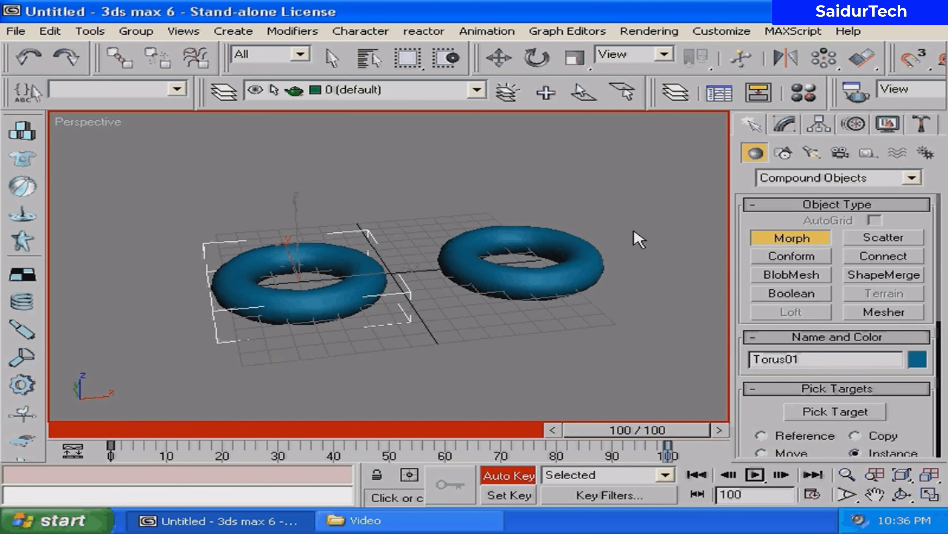
{"action": "right_click", "coordinate": [529, 171]}
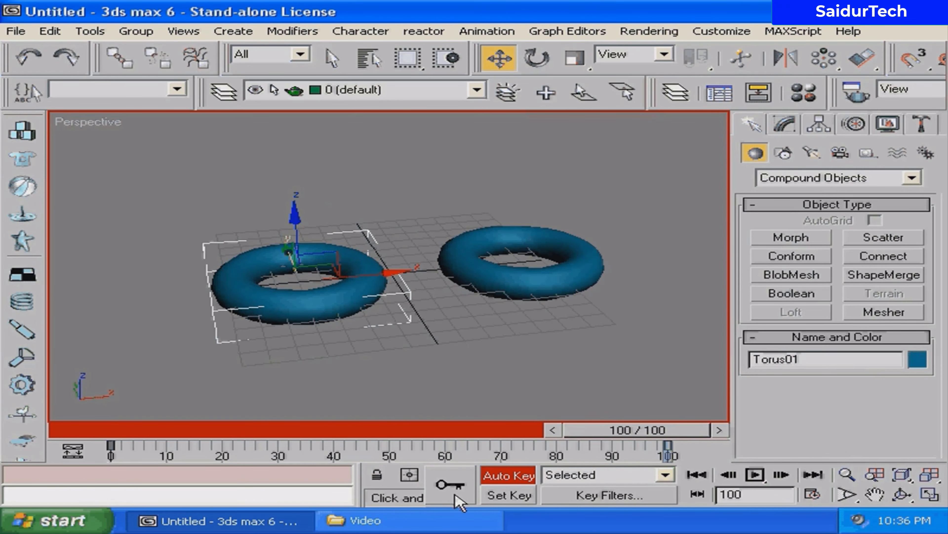
{"action": "left_click", "coordinate": [499, 476]}
{"action": "left_click", "coordinate": [585, 331]}
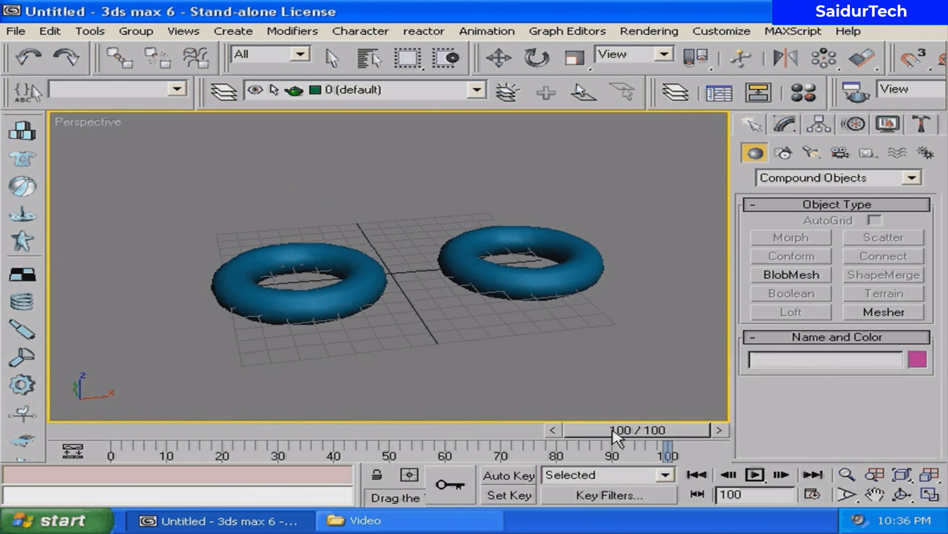
{"action": "left_click_drag", "start_coordinate": [635, 430], "coordinate": [60, 431]}
{"action": "key", "text": "w"}
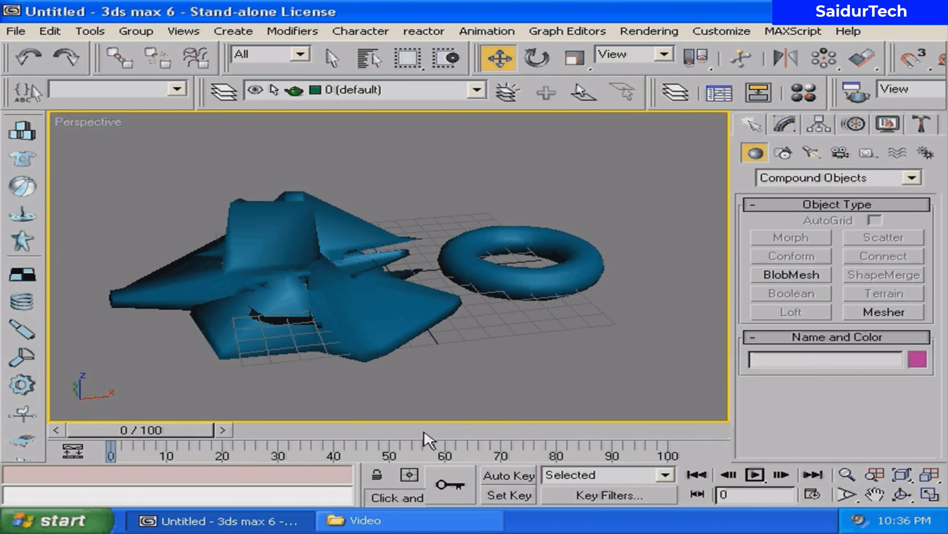
{"action": "left_click", "coordinate": [558, 280]}
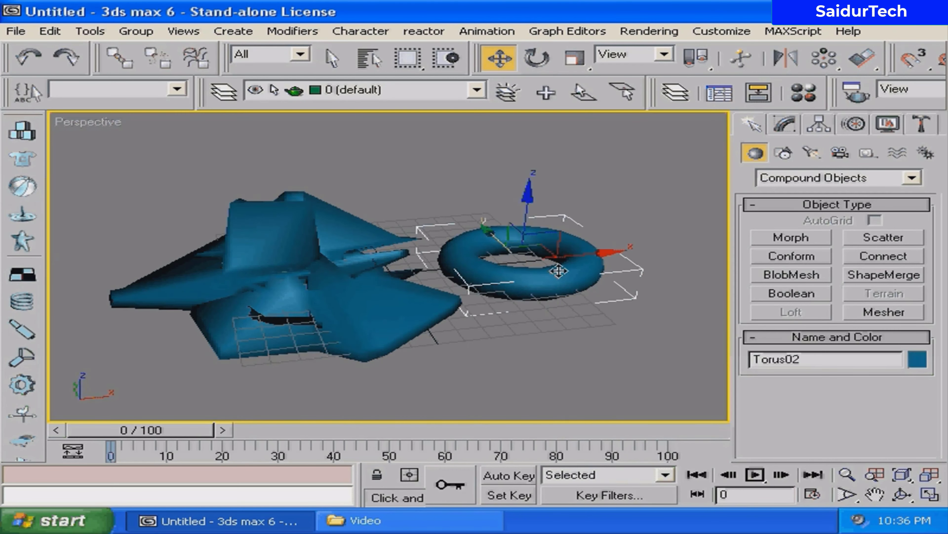
{"action": "key", "text": "Delete"}
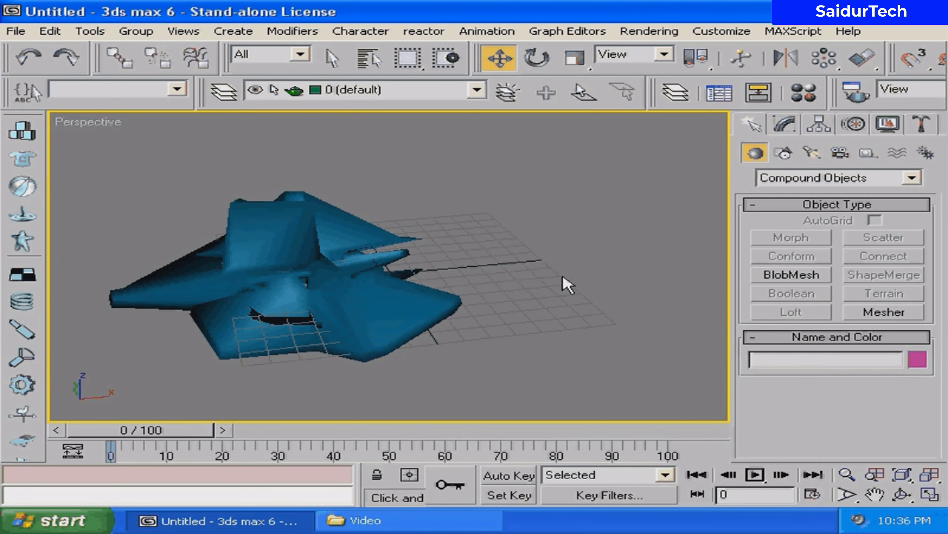
Step: Zoom extents, orbit around the morph object and play the animation
{"action": "left_click", "coordinate": [902, 474]}
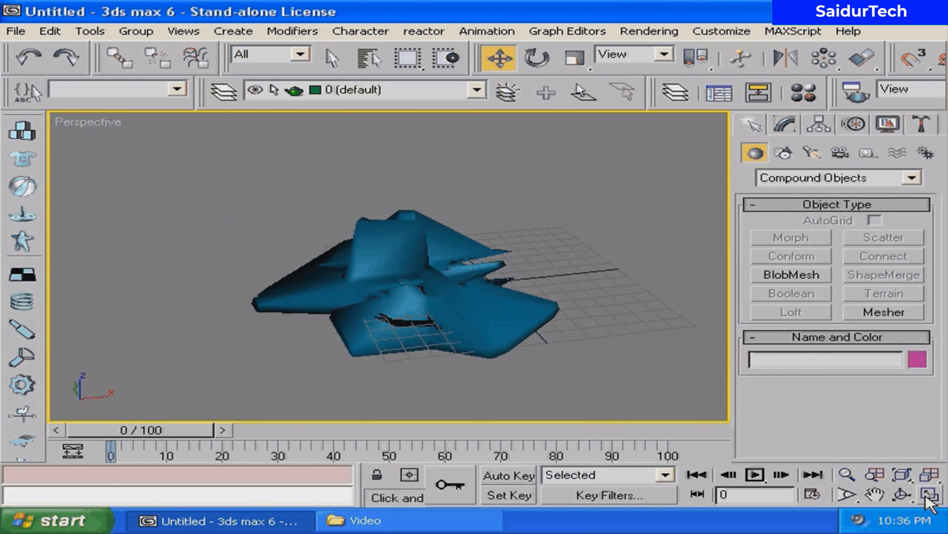
{"action": "scroll", "coordinate": [434, 286], "scroll_direction": "up", "scroll_amount": 3}
{"action": "scroll", "coordinate": [487, 317], "scroll_direction": "up", "scroll_amount": 2}
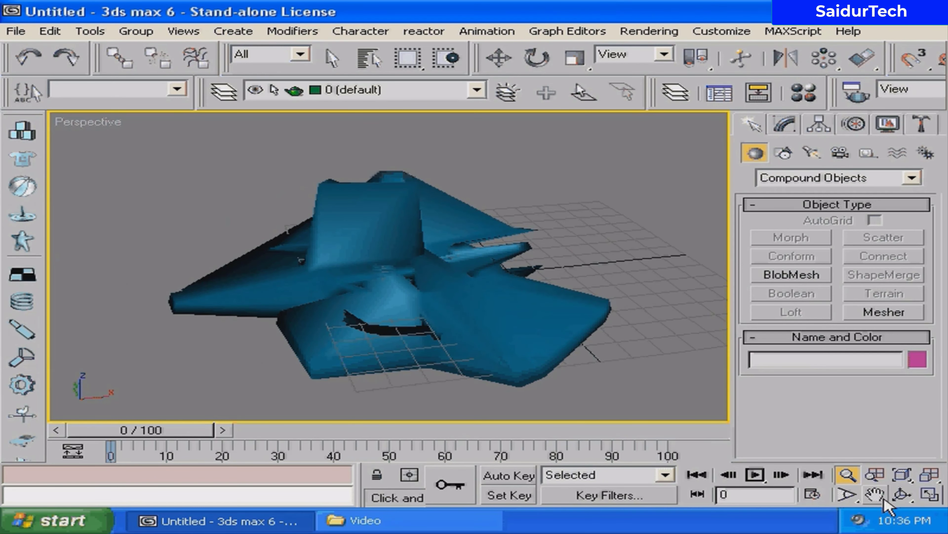
{"action": "left_click", "coordinate": [902, 494]}
{"action": "mouse_move", "coordinate": [410, 369]}
{"action": "left_mouse_down"}
{"action": "mouse_move", "coordinate": [239, 303]}
{"action": "mouse_move", "coordinate": [169, 322]}
{"action": "left_mouse_up"}
{"action": "key", "text": "w"}
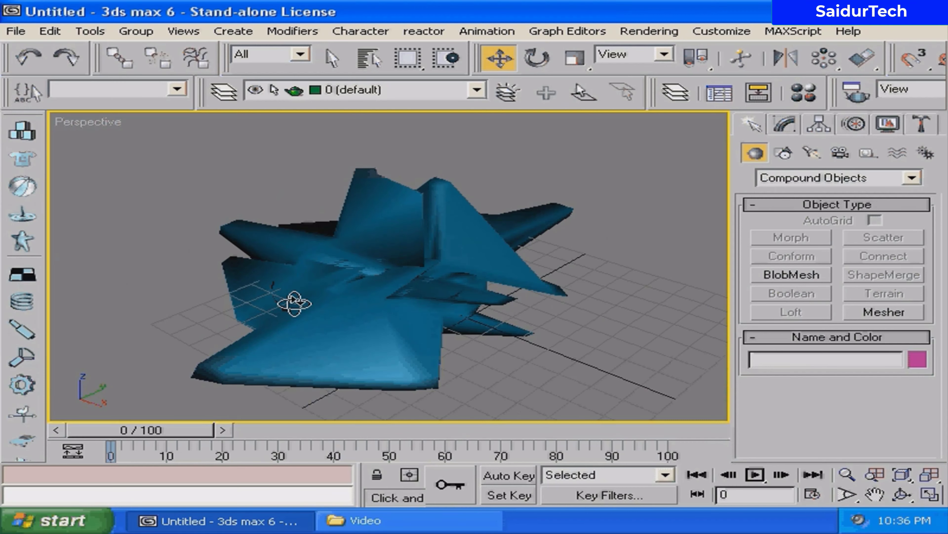
{"action": "left_click", "coordinate": [754, 475]}
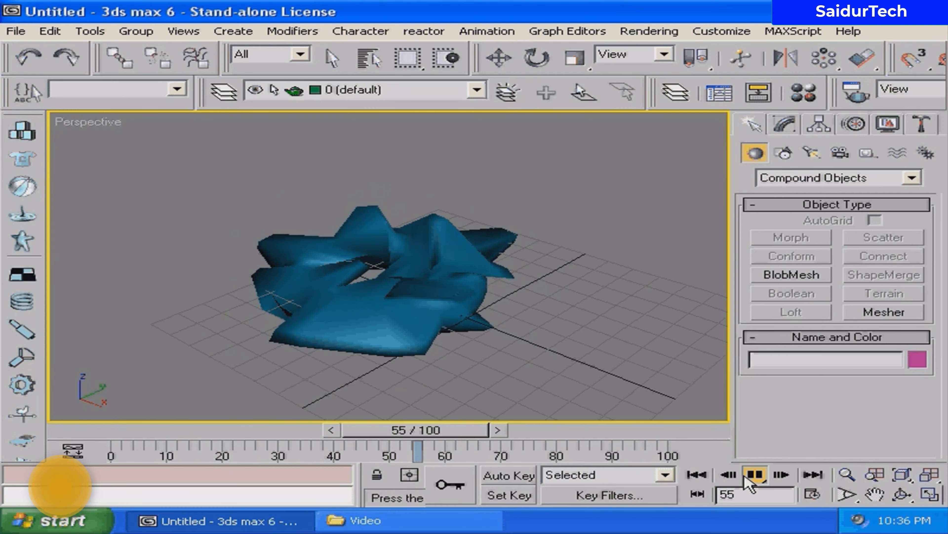
Step: Stop playback and scrub the morph back to frame 43
{"action": "left_click", "coordinate": [755, 475]}
{"action": "mouse_move", "coordinate": [612, 430]}
{"action": "left_mouse_down"}
{"action": "mouse_move", "coordinate": [678, 434]}
{"action": "mouse_move", "coordinate": [127, 443]}
{"action": "mouse_move", "coordinate": [682, 441]}
{"action": "mouse_move", "coordinate": [154, 444]}
{"action": "mouse_move", "coordinate": [671, 450]}
{"action": "mouse_move", "coordinate": [159, 445]}
{"action": "mouse_move", "coordinate": [670, 433]}
{"action": "mouse_move", "coordinate": [108, 435]}
{"action": "mouse_move", "coordinate": [379, 442]}
{"action": "left_mouse_up"}
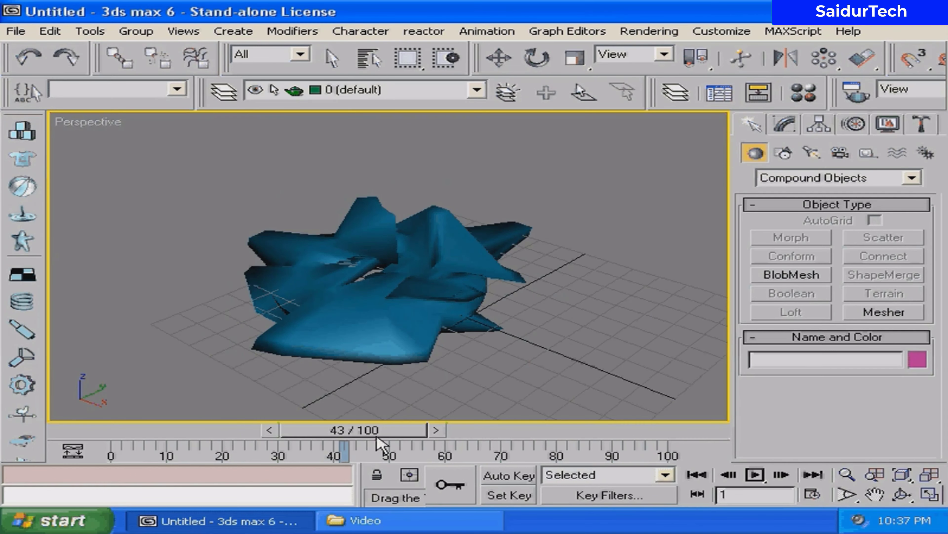